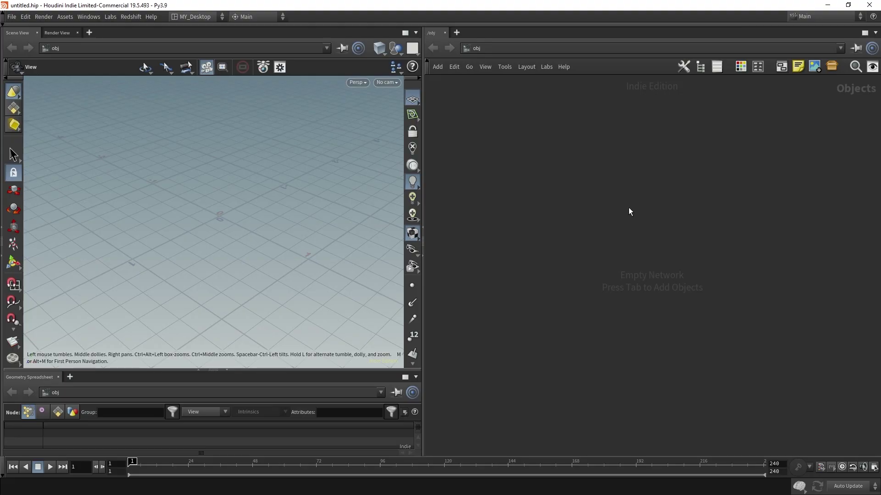
Create a Geometry object in the empty scene and go inside it
key("Tab")
type("geo")
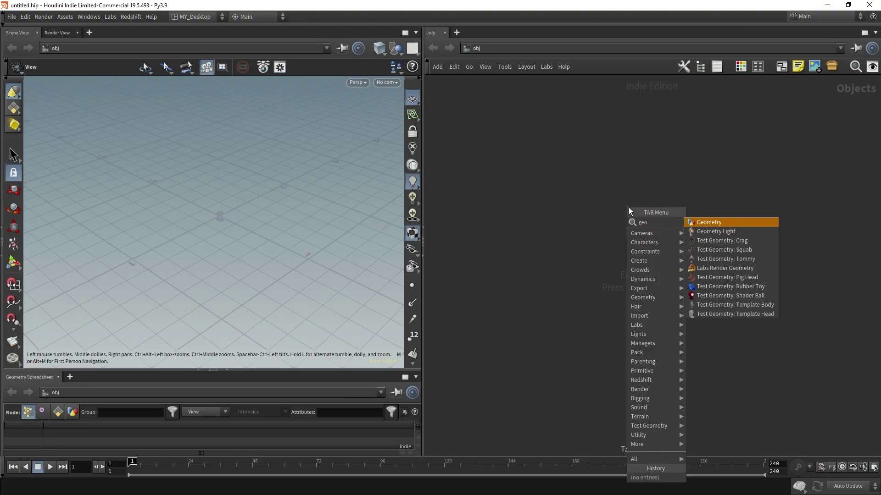
key("Return")
left_click(630, 210)
key("Return")
Add a Crowd Source node inside the geometry object and view its agents
key("Tab")
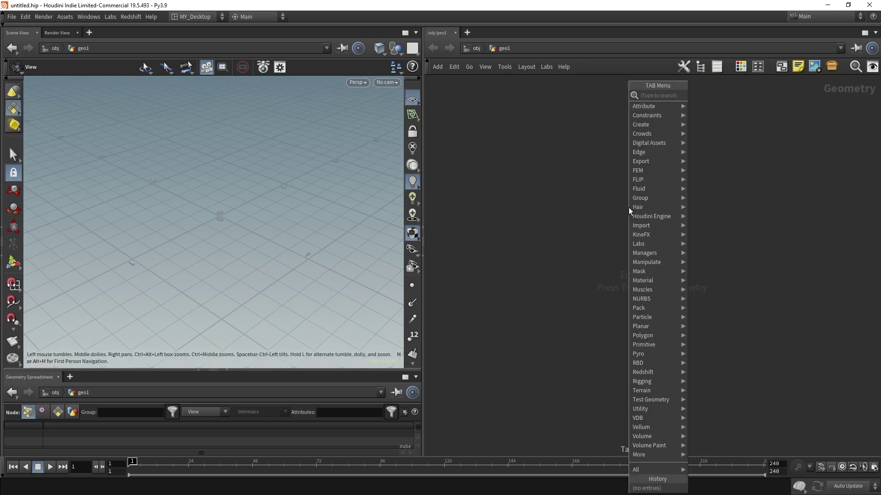
type("crowd")
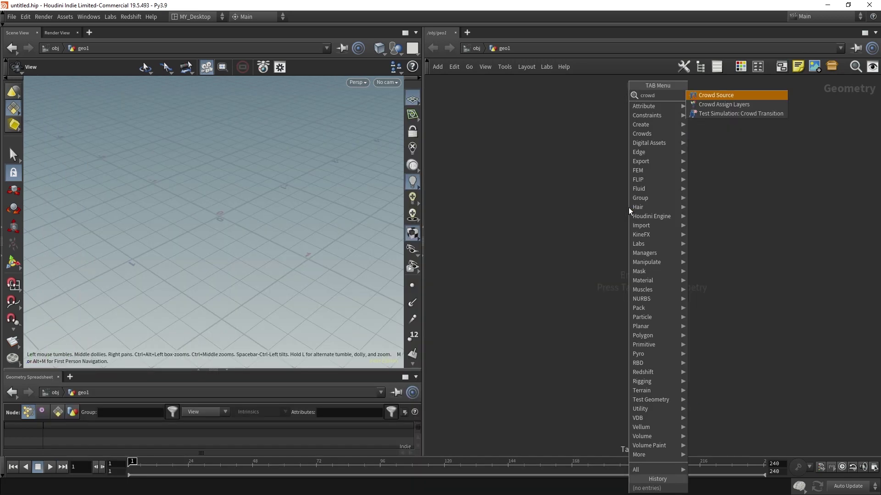
key("Return")
left_click(628, 208)
scroll(311, 174, "down", 5)
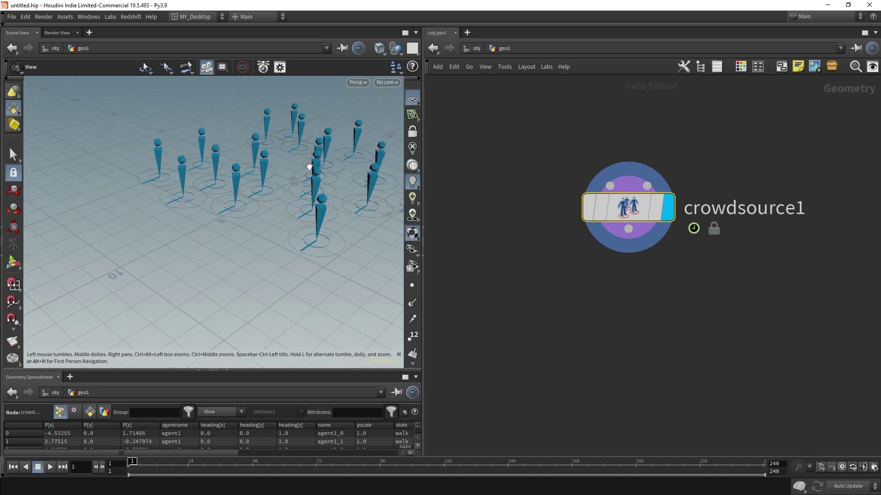
left_click_drag(309, 170, 315, 191)
scroll(305, 198, "down", 3)
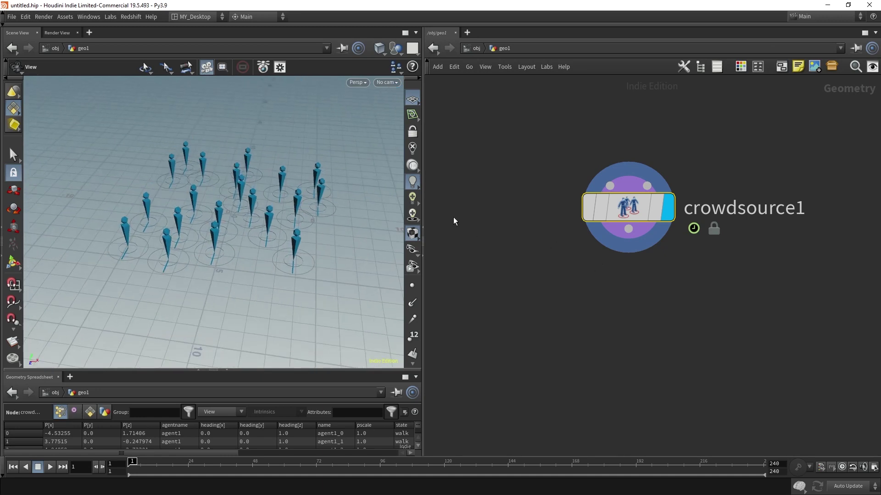
Add a DOP Network node below the crowd source and make it the displayed node
middle_click_drag(683, 286, 627, 296)
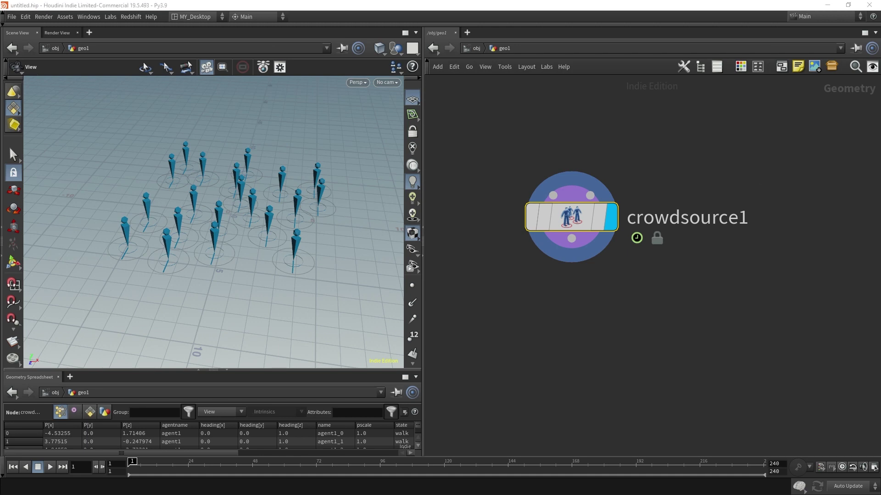
key("Tab")
type("dopnet")
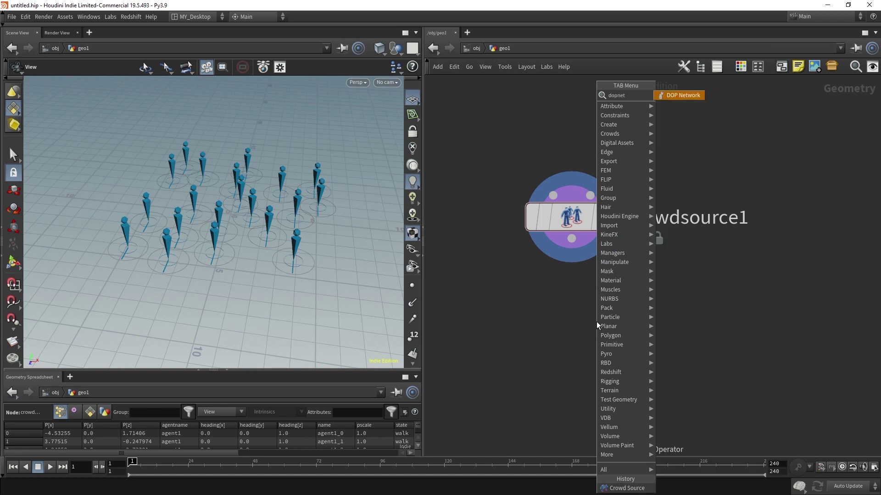
key("Return")
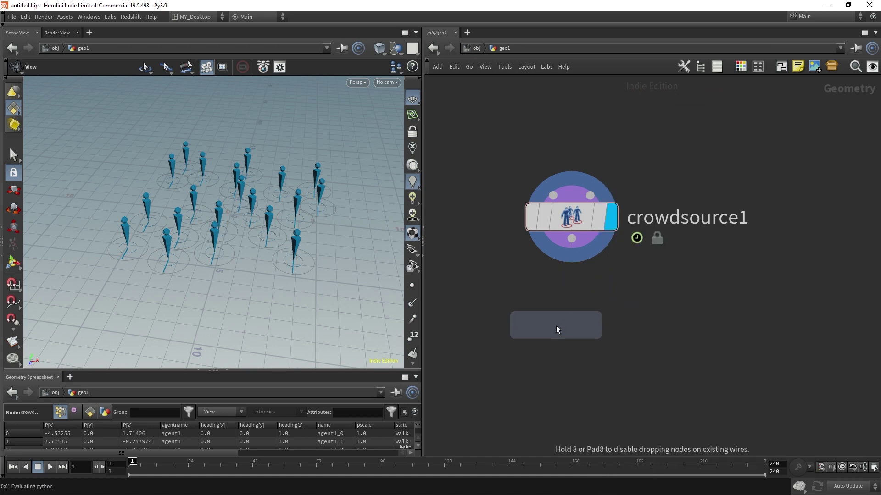
left_click(571, 336)
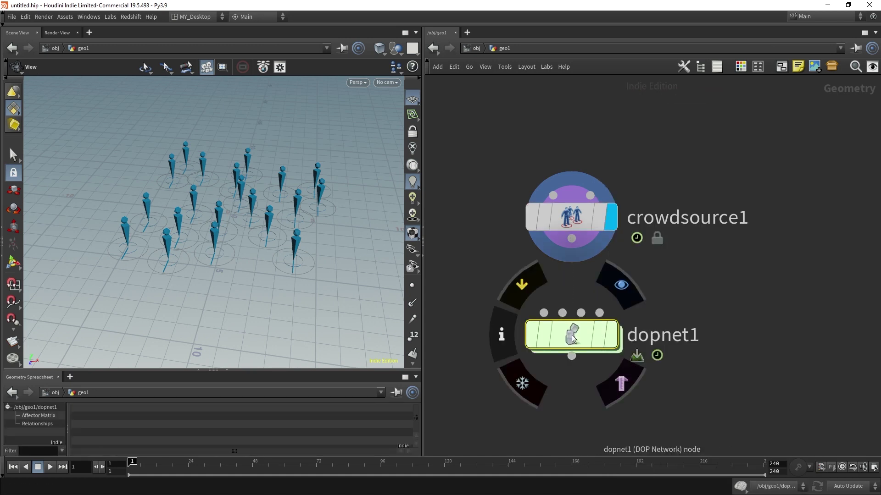
left_click(613, 341)
Go inside the DOP network and place a Crowd Object node above the output
double_click(573, 339)
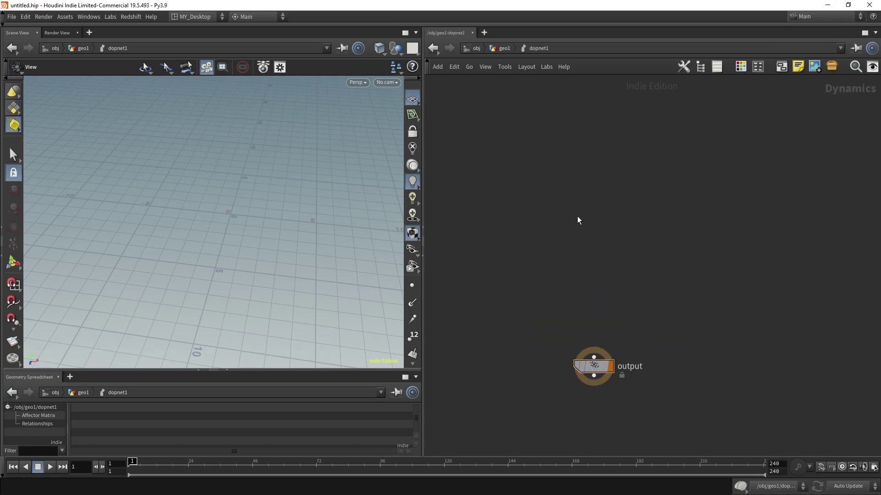
key("Tab")
key("Tab")
mouse_move(592, 242)
left_click(660, 198)
left_click(497, 207)
Add a Crowd Solver node between the crowd object and the output
key("Tab")
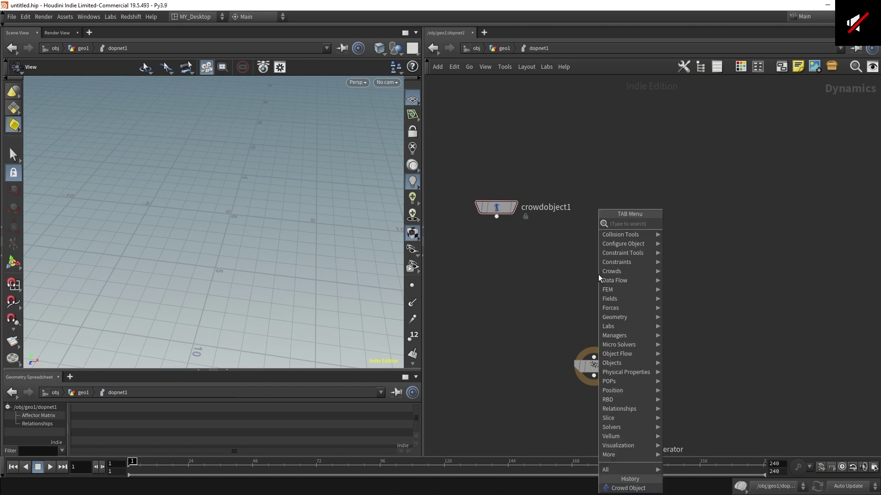
type("crowdsolv")
key("Return")
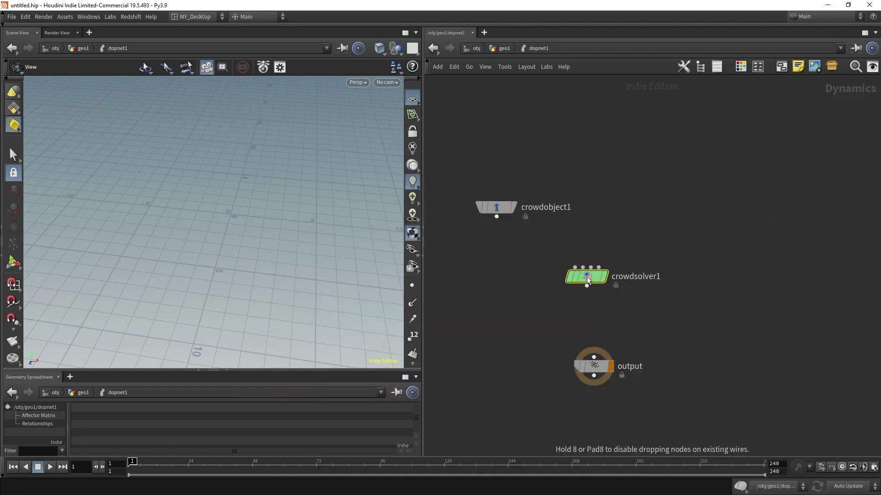
left_click_drag(588, 278, 592, 277)
Wire the crowd object through the crowd solver into the output, and align the crowd object above the solver
left_click_drag(497, 208, 594, 358)
middle_click_drag(734, 350, 713, 338)
left_click_drag(504, 220, 596, 182)
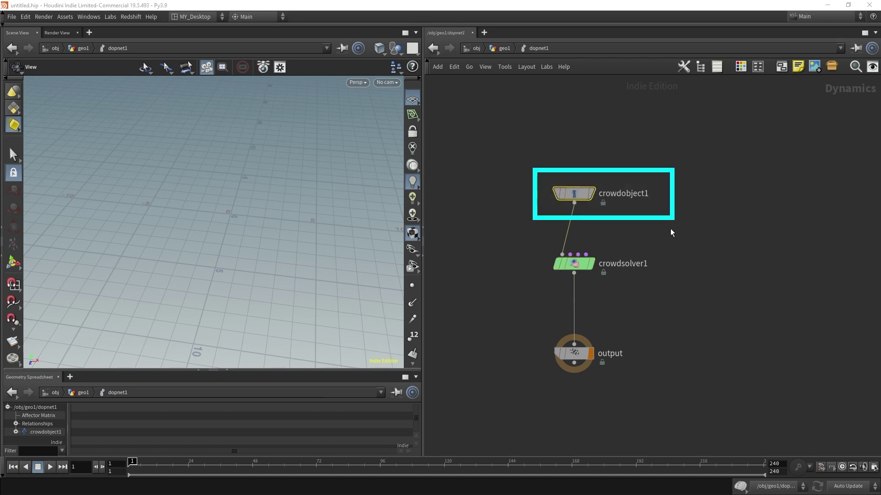
Set the crowd object's Initial Geometry source to First Context Geometry
left_click_drag(654, 239, 529, 167)
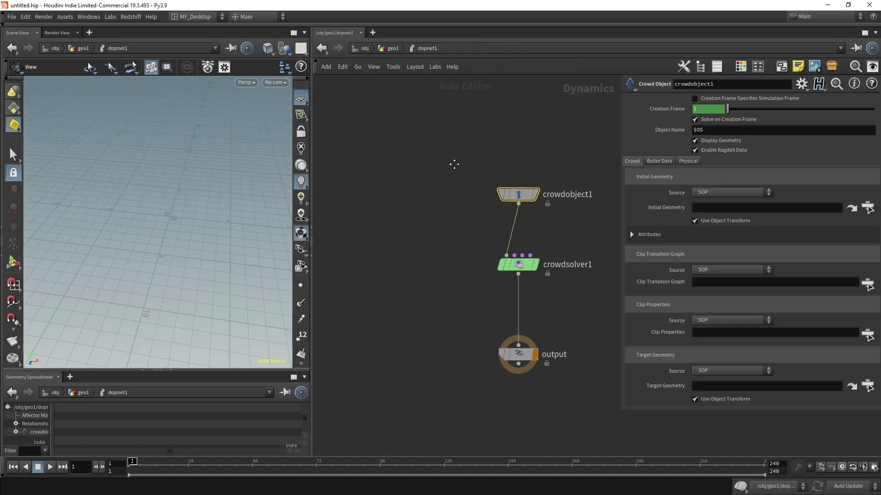
middle_click_drag(455, 164, 371, 170)
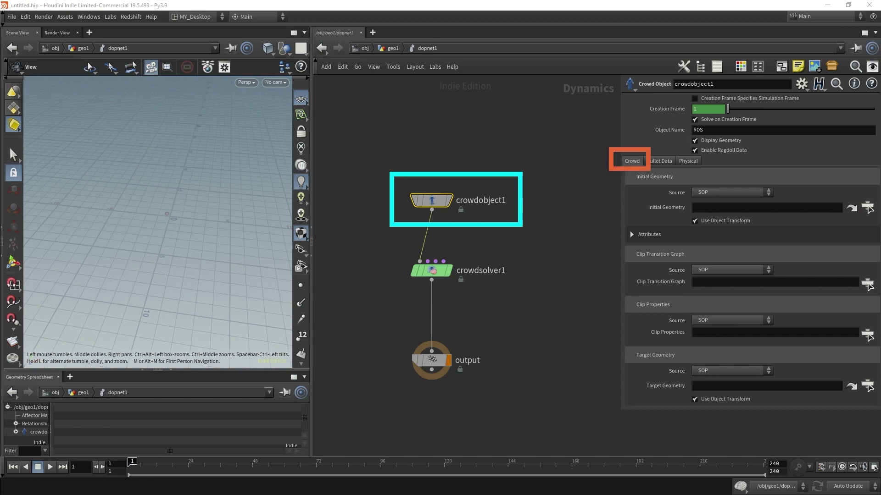
left_click(721, 193)
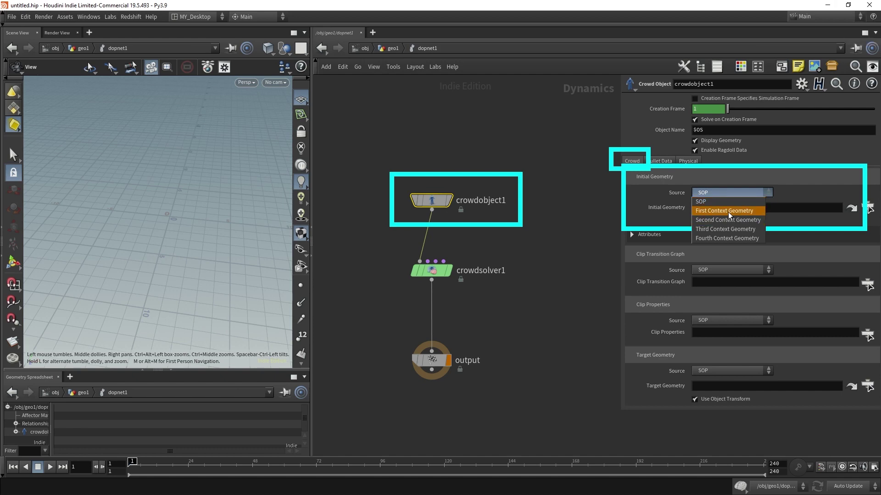
left_click(727, 211)
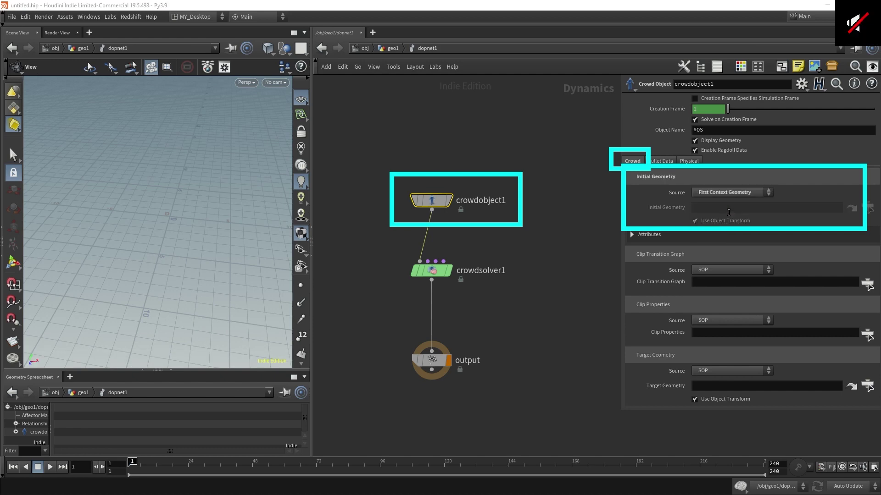
Return to geo1, connect the crowd source to the DOP network's first input, and go back inside the displayed network
left_click(396, 48)
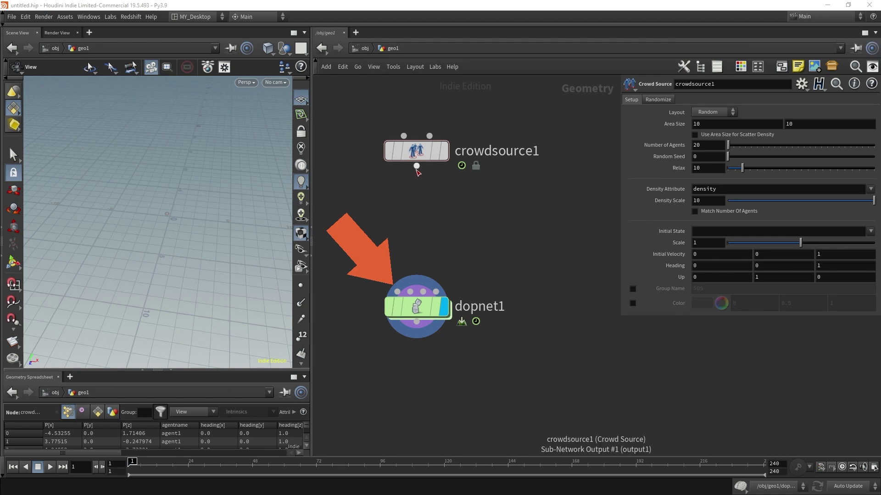
left_click(444, 151)
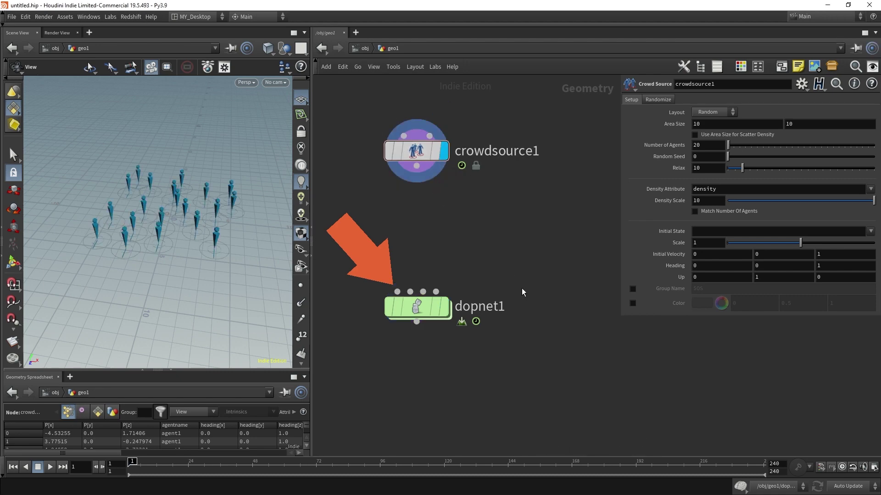
mouse_move(445, 312)
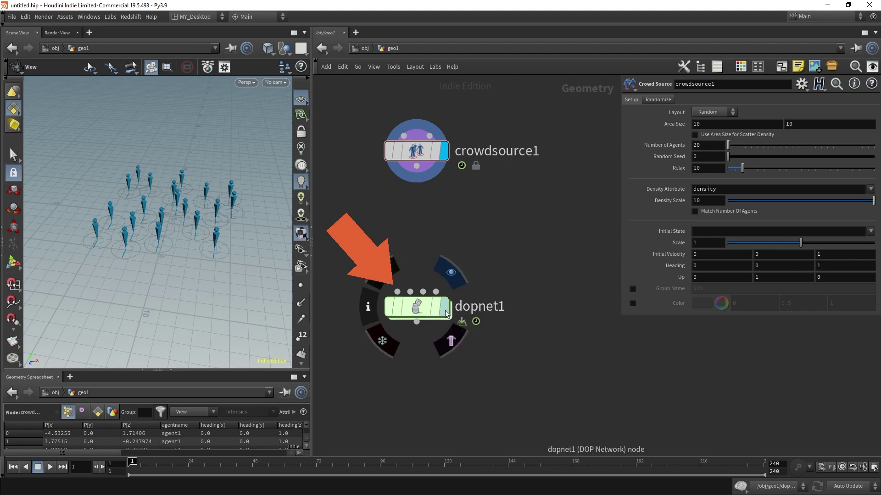
left_click(446, 315)
left_click_drag(416, 167, 398, 292)
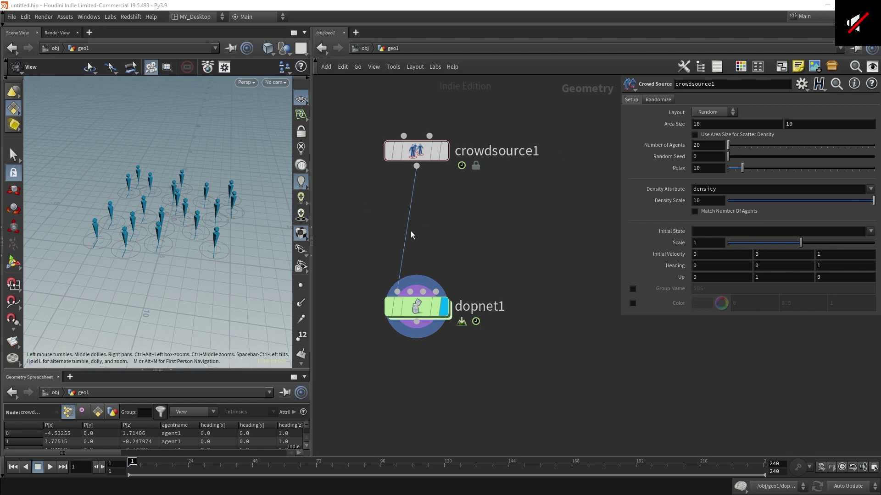
double_click(423, 312)
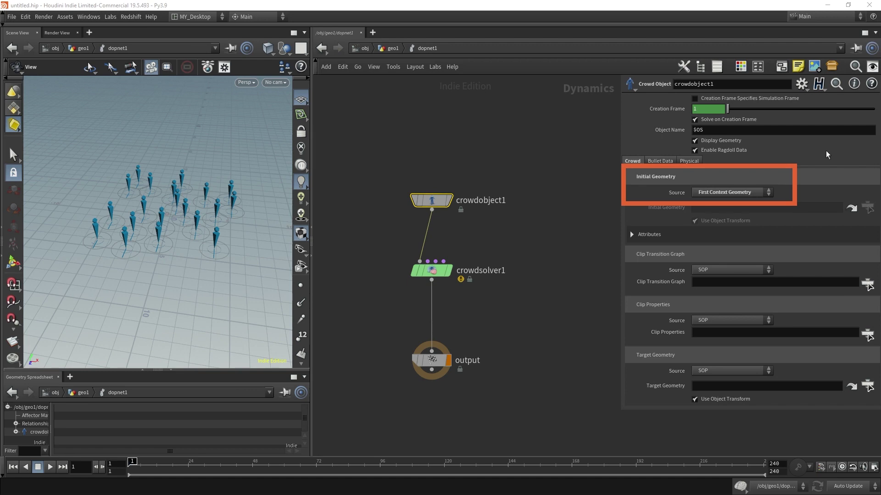
Switch the crowd object's Initial Geometry source to SOP and point it to /obj/geo1/crowdsource1
left_click(717, 198)
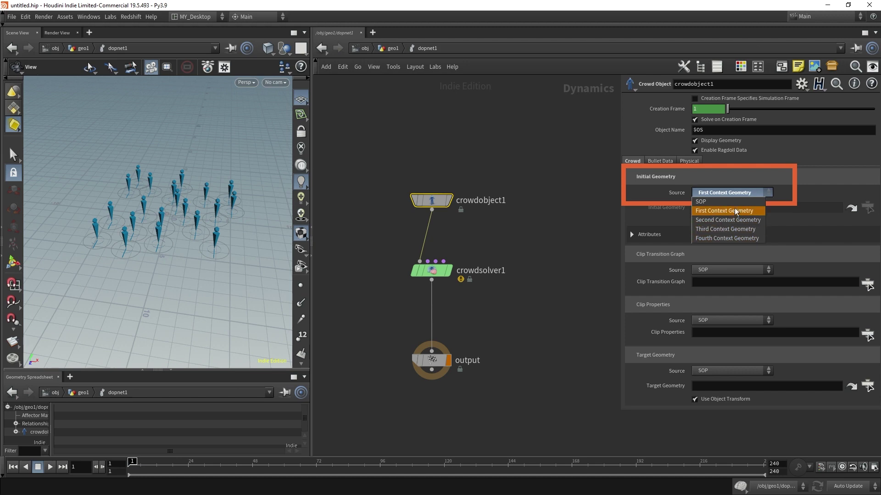
left_click(709, 211)
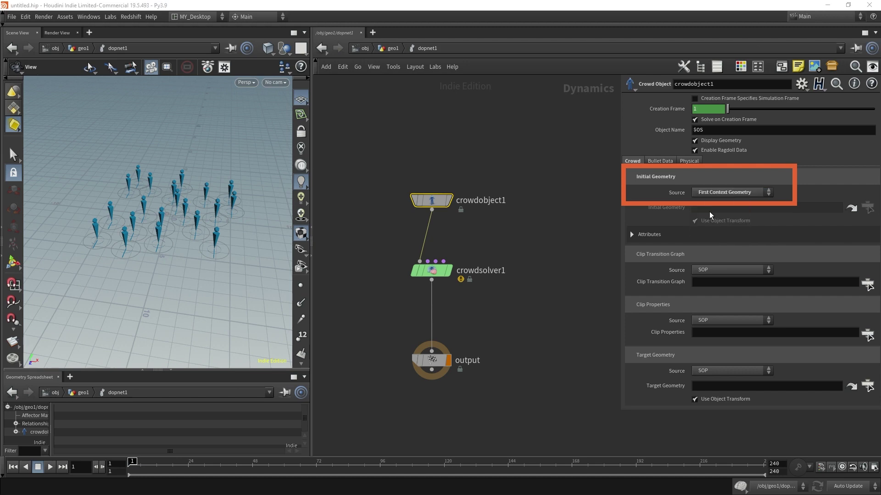
left_click(736, 191)
left_click(702, 202)
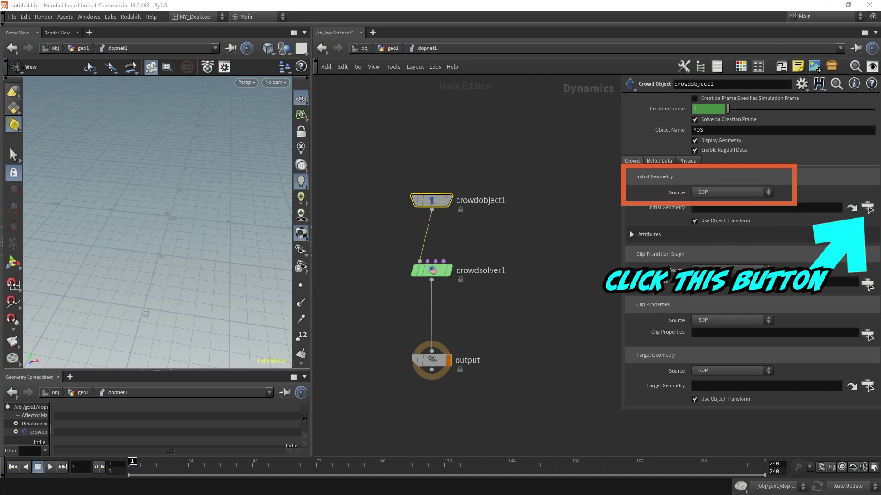
left_click(868, 208)
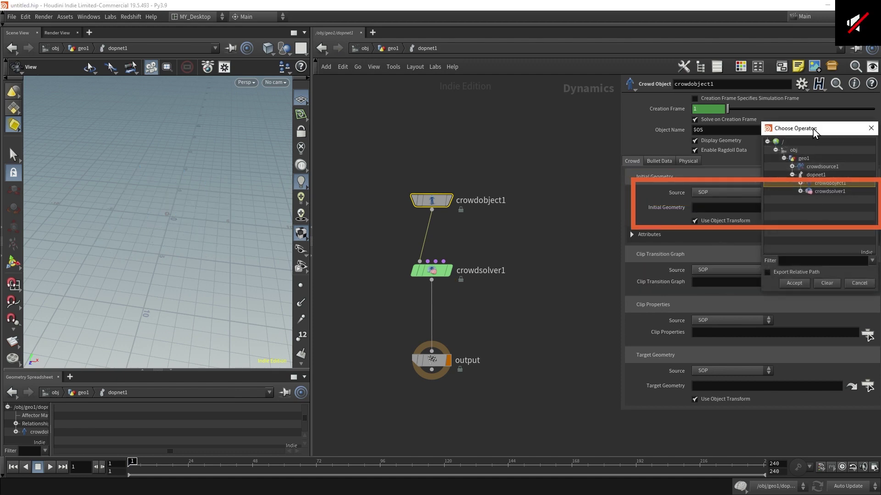
left_click_drag(813, 123, 561, 123)
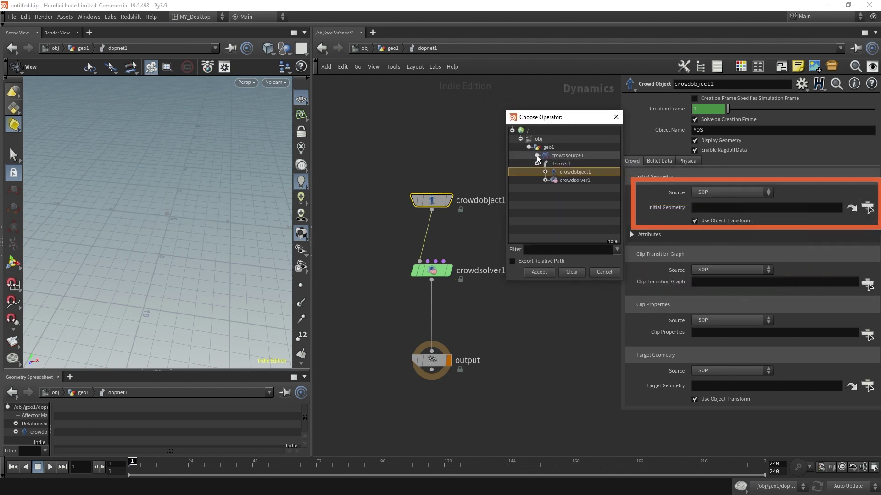
left_click(567, 156)
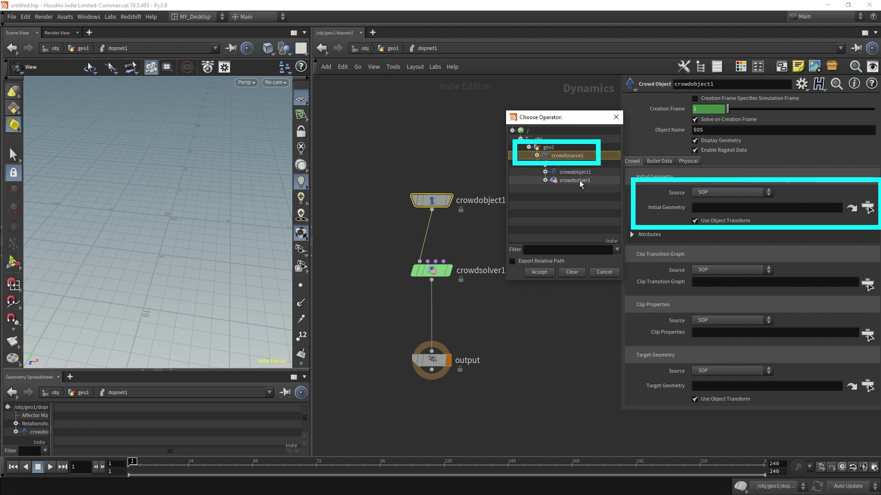
double_click(558, 158)
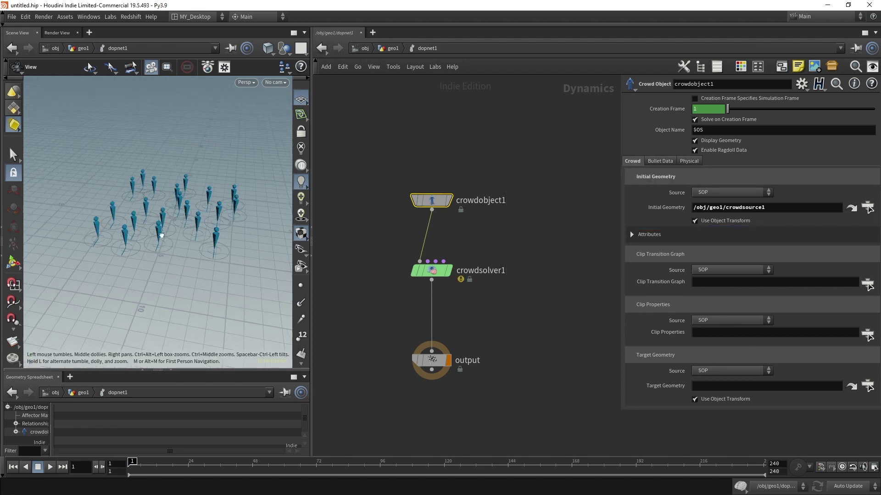
Set the crowd object's Initial Geometry source back to First Context Geometry
left_click_drag(161, 235, 178, 251)
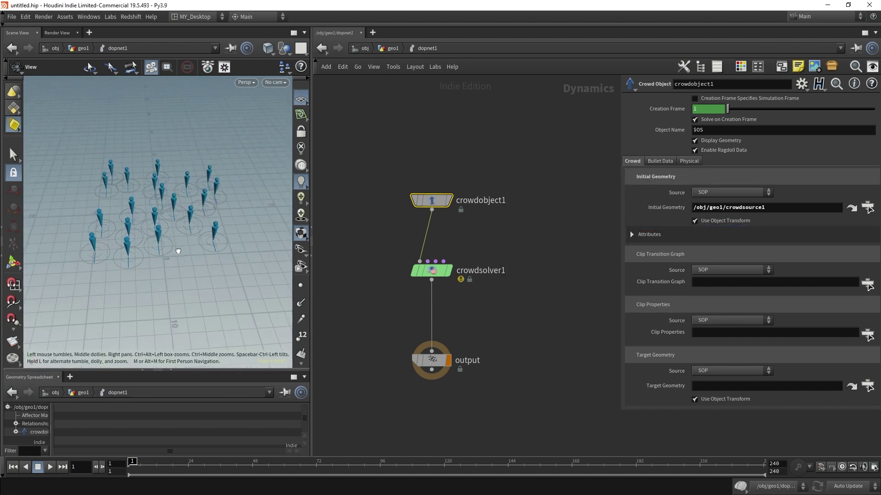
left_click(730, 192)
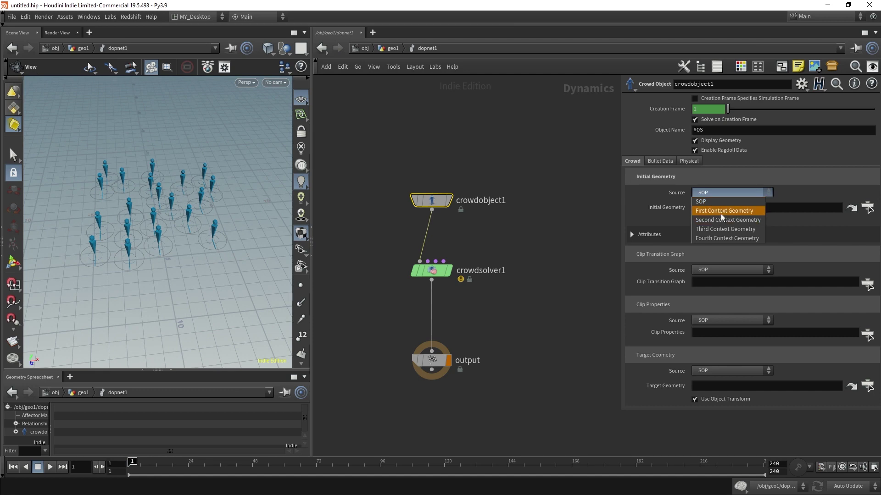
left_click(720, 212)
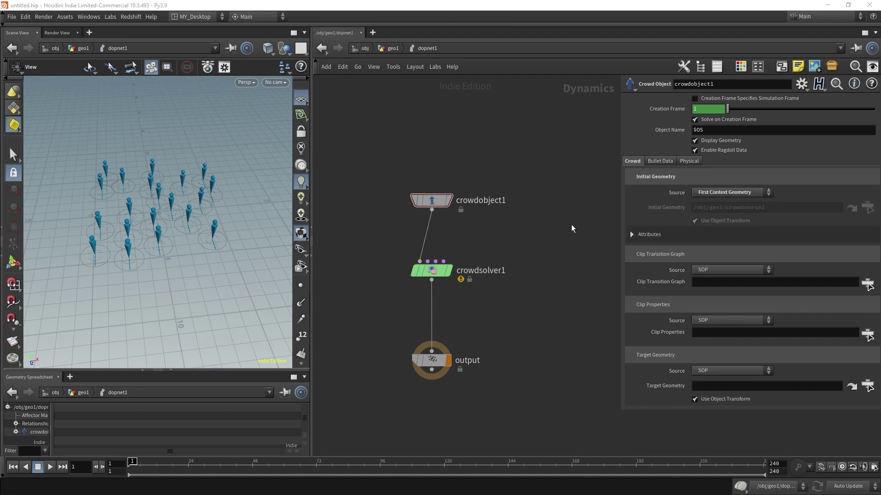
Play the crowd simulation, inspect the agents in the viewport, and open the crowd solver's info to read its warning
key("Up")
key("Up")
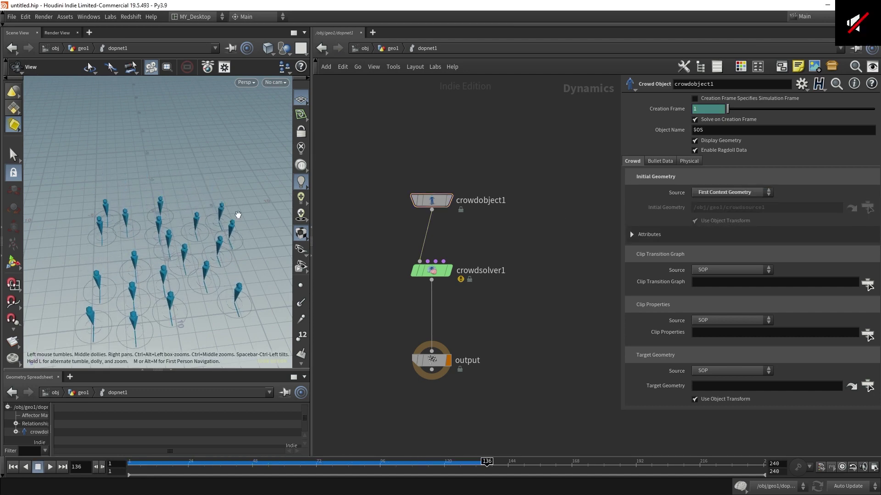
left_click_drag(238, 214, 215, 196)
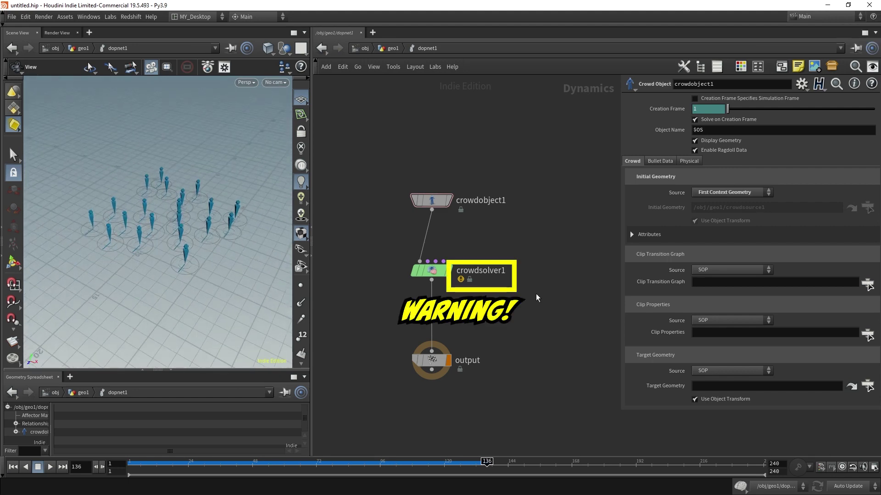
left_click(400, 270)
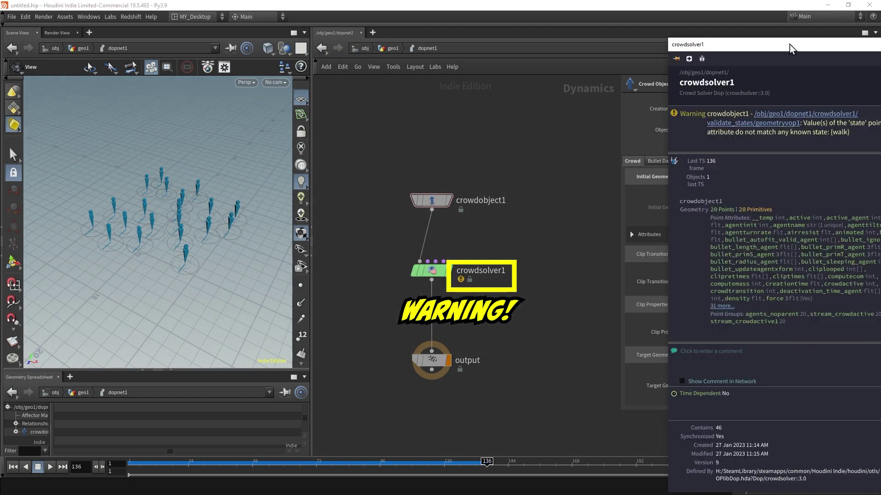
Return to the geo1 network and add a DOP Import node below the DOP network
left_click_drag(792, 48, 633, 42)
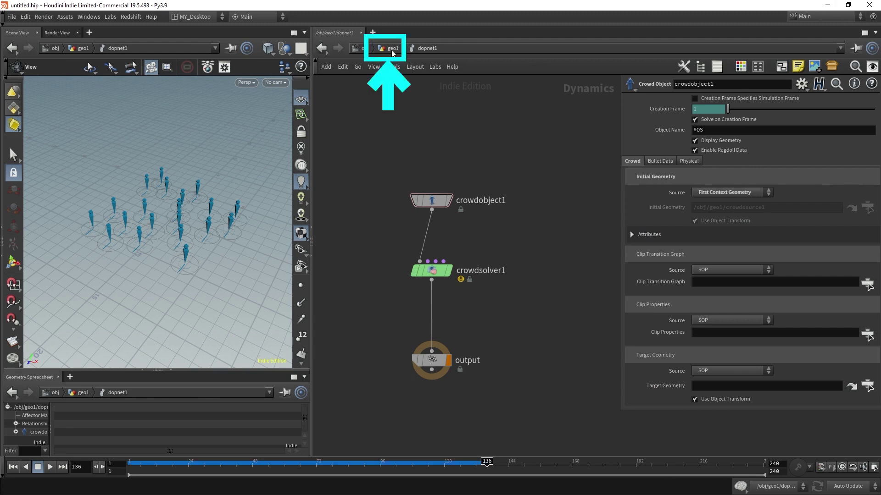
left_click(393, 48)
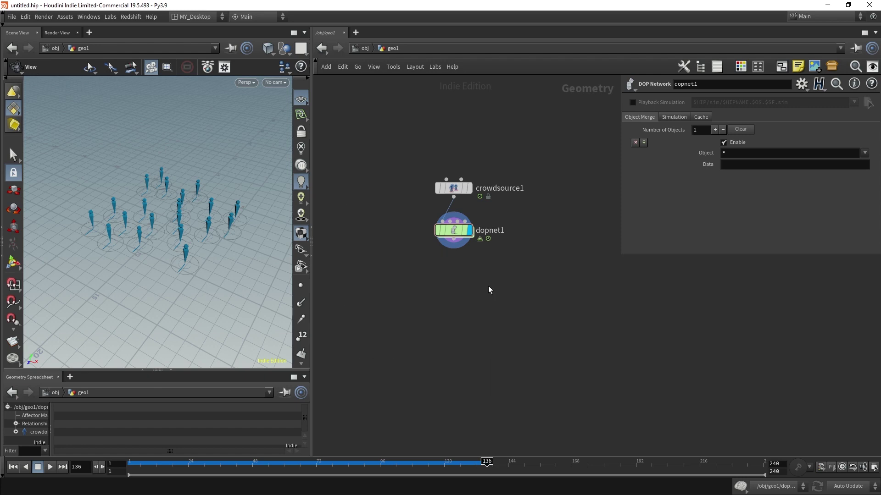
key("Tab")
type("dop im")
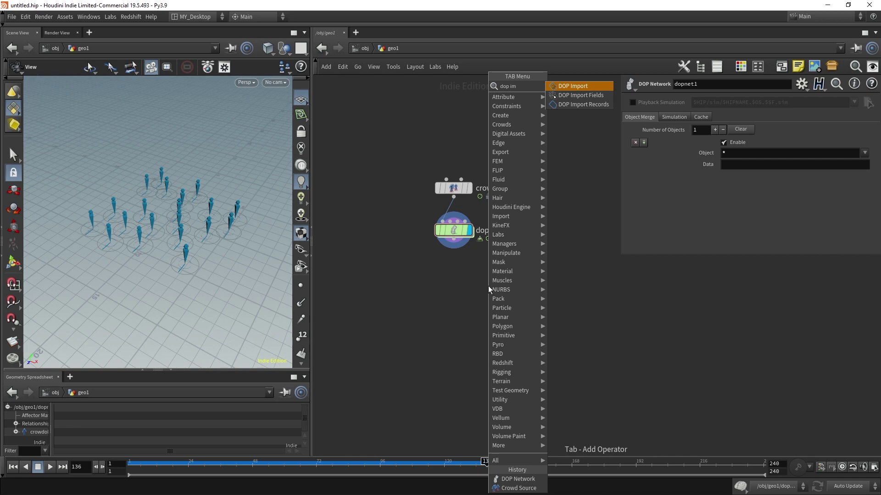
key("Return")
left_click(454, 285)
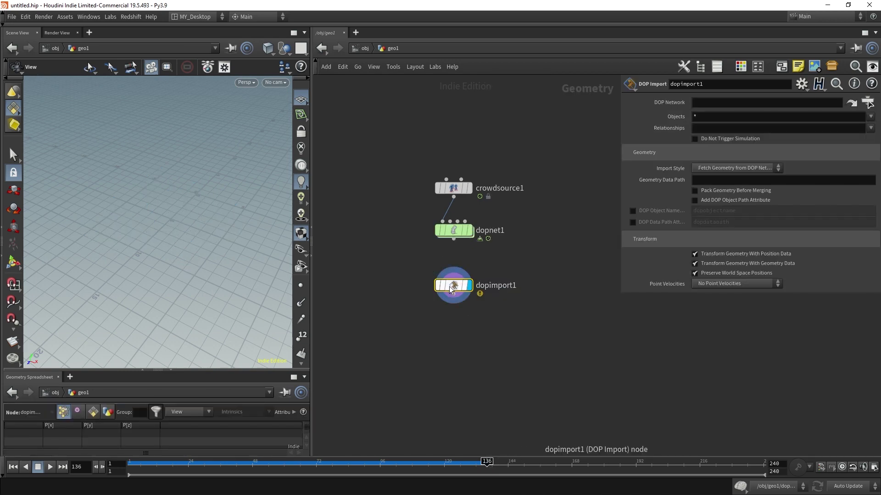
Compare the settings of the DOP network and the DOP Import, and display the DOP network's result
left_click_drag(421, 245, 527, 213)
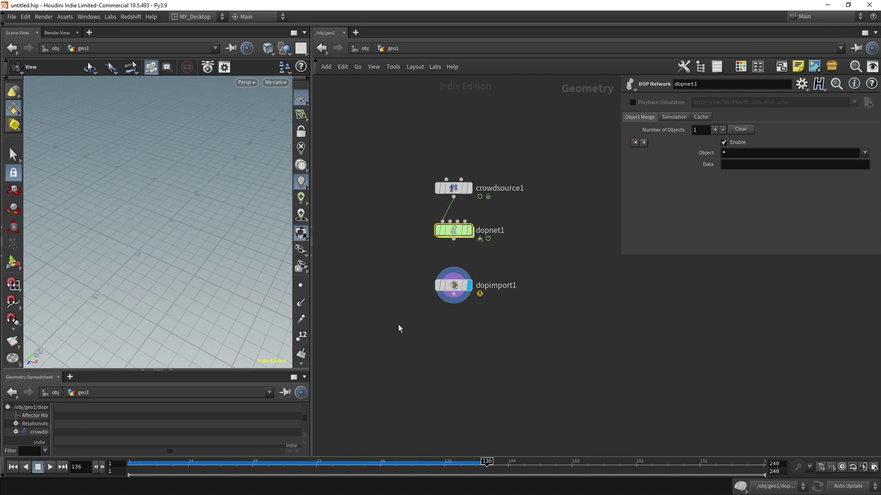
left_click_drag(400, 325, 534, 272)
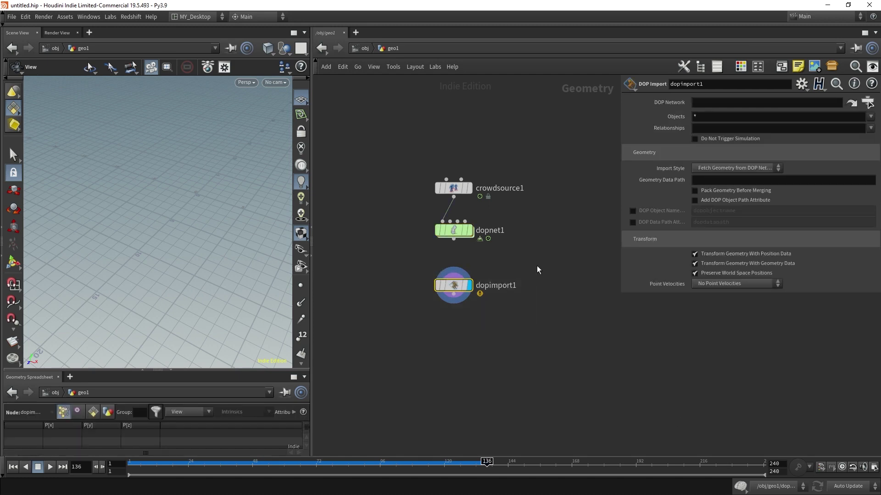
left_click_drag(371, 250, 549, 214)
left_click(470, 230)
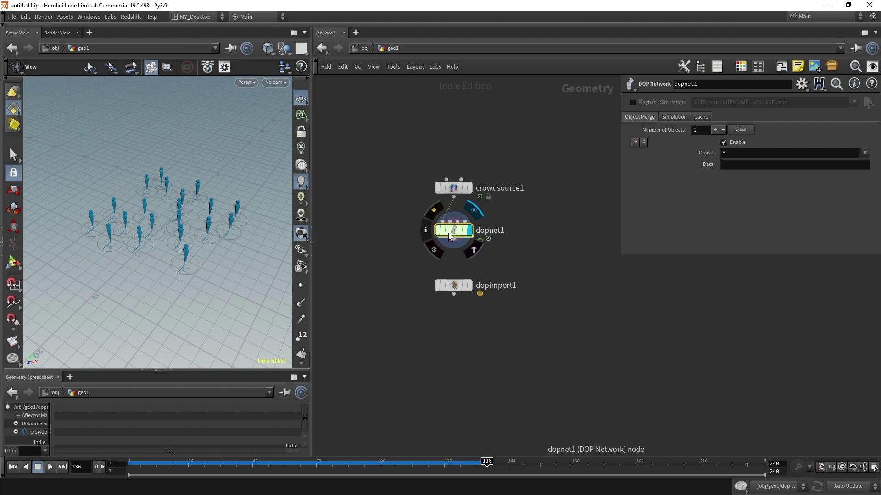
Enlarge the geometry spreadsheet and examine the Geometry data under crowdobject1 in the DOP network's data tree
left_click_drag(237, 369, 239, 303)
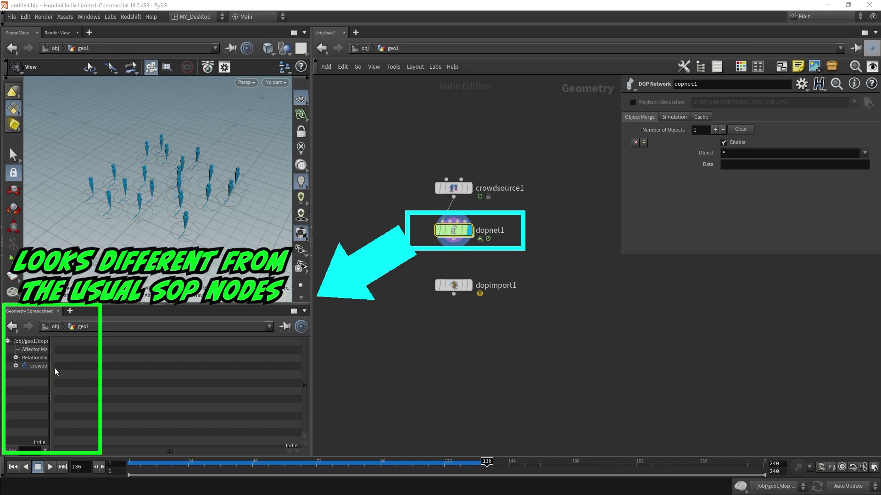
left_click_drag(50, 371, 86, 374)
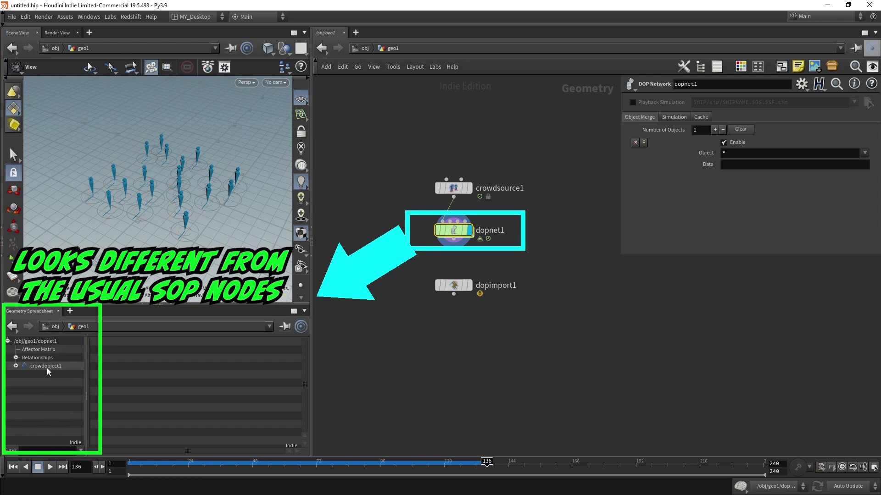
left_click(15, 366)
left_click(16, 366)
left_click(16, 366)
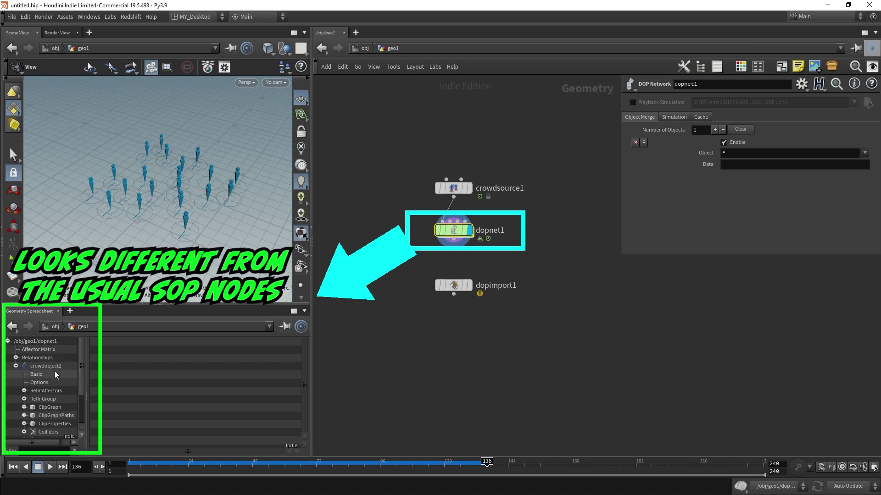
left_click(51, 367)
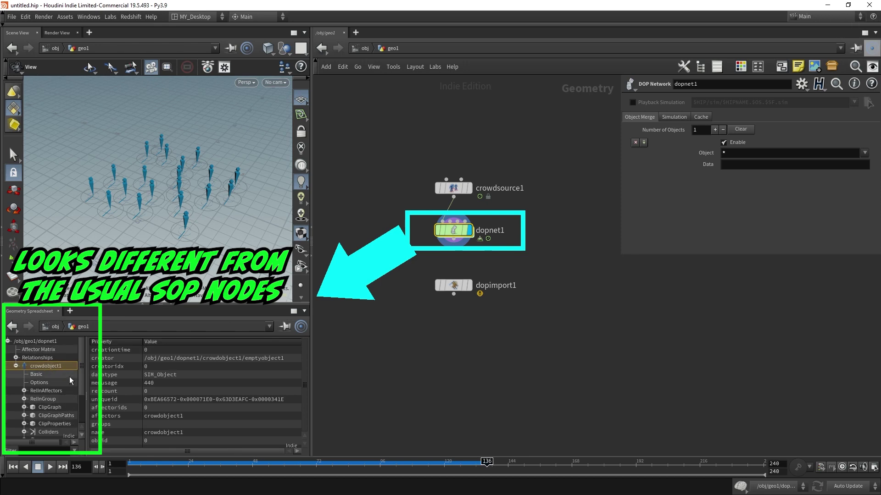
scroll(69, 389, "down", 2)
left_click(42, 393)
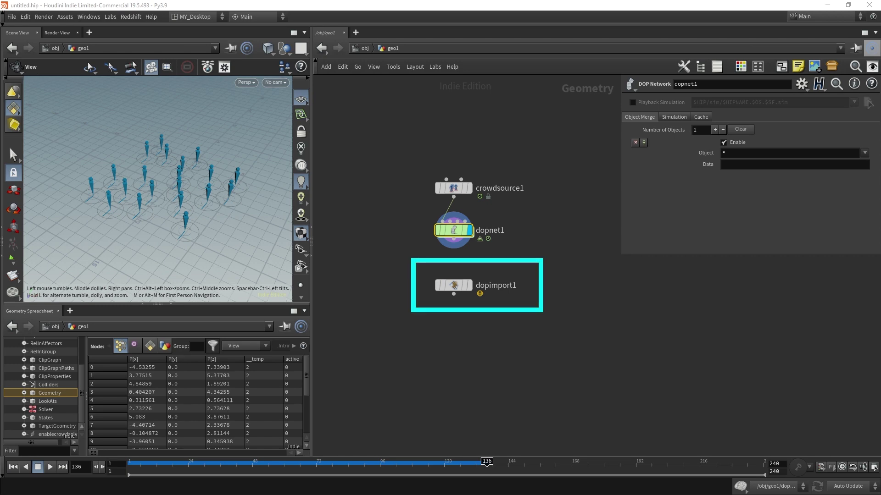
Display the DOP Import and set its DOP Network to ../dopnet1 and its Objects to crowdobject1
left_click(468, 285)
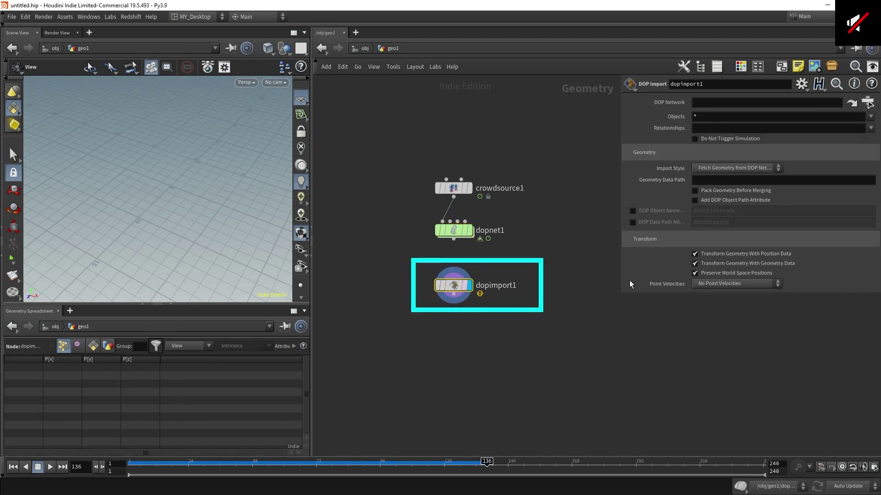
mouse_move(453, 232)
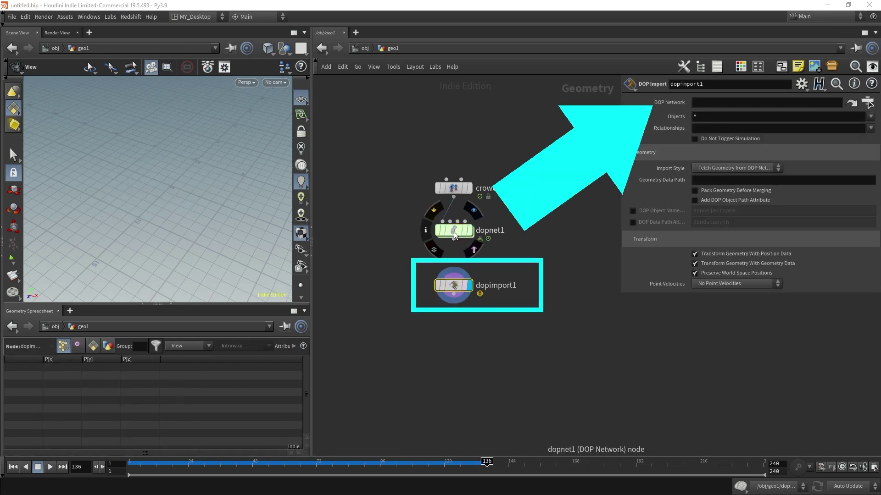
left_click_drag(454, 232, 721, 103)
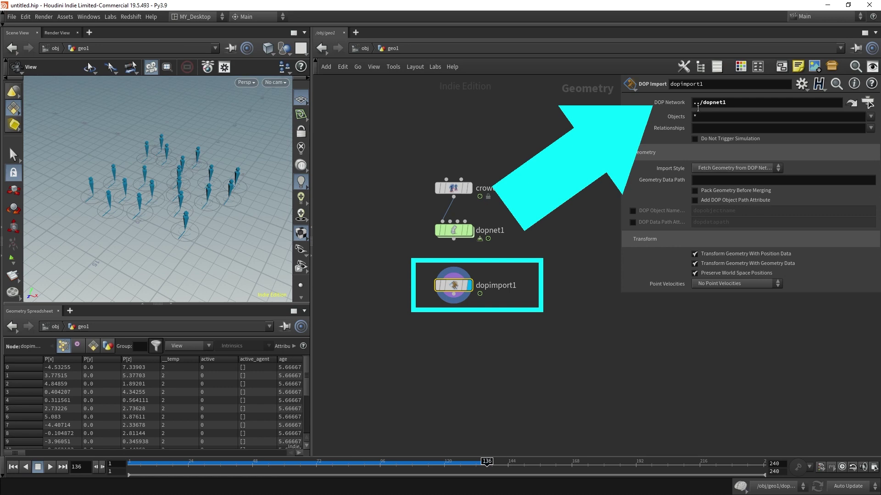
left_click(698, 106)
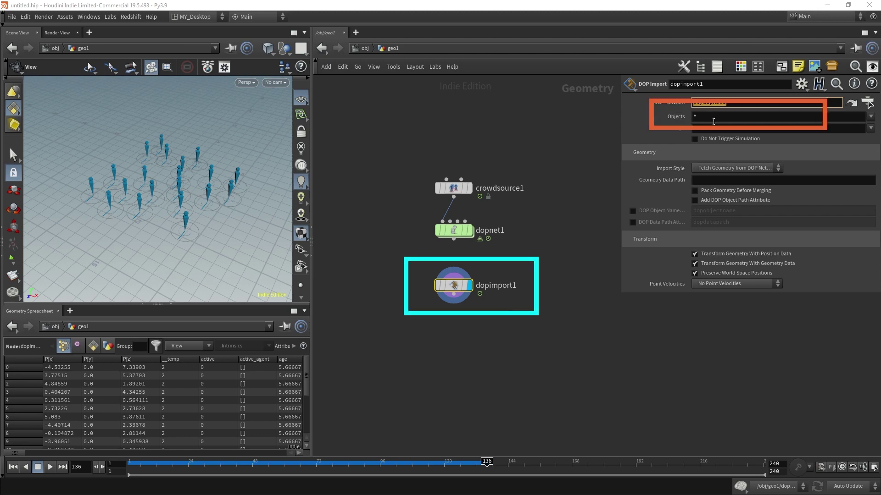
left_click(870, 118)
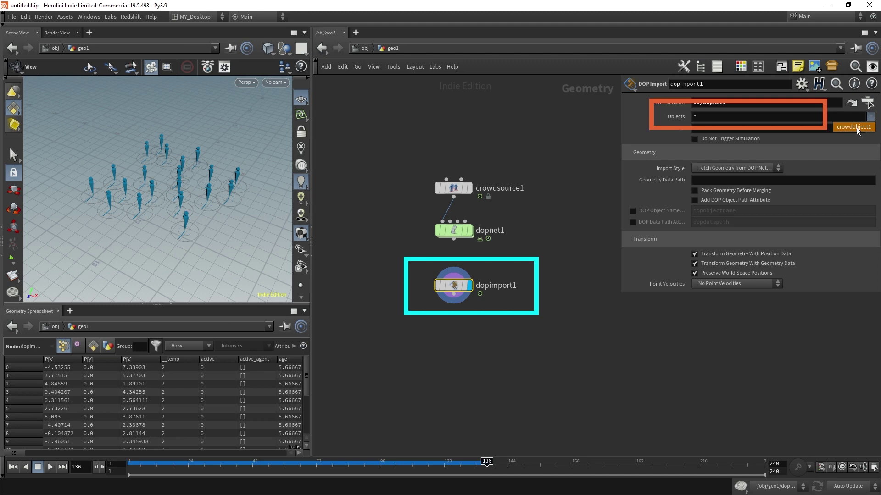
left_click(855, 128)
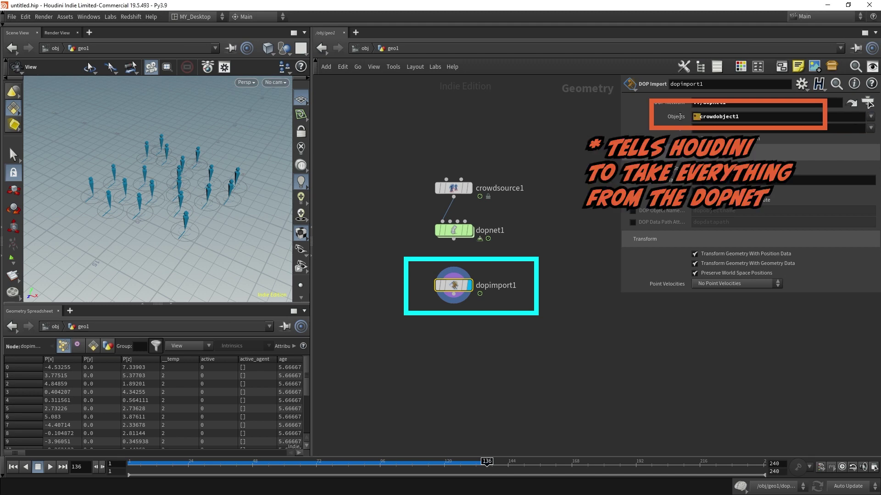
key("BackSpace")
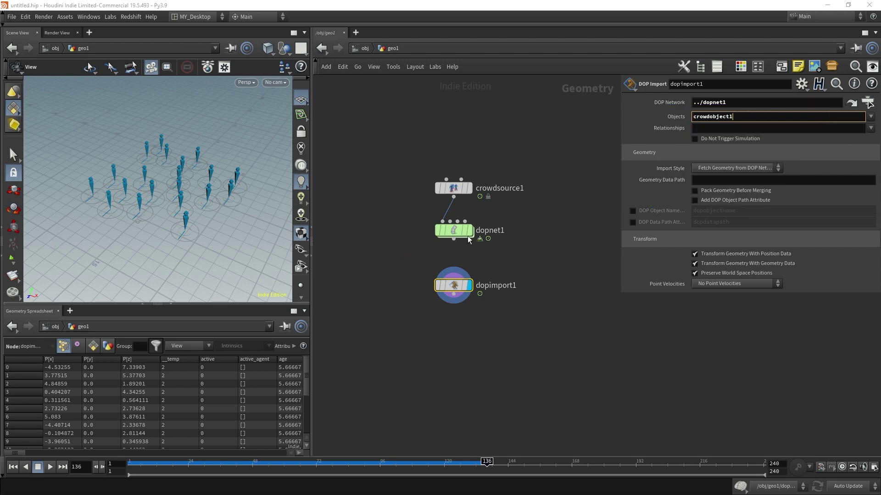
Compare the simulation data of the DOP network with the displayed crowd source and DOP Import agents
double_click(453, 231)
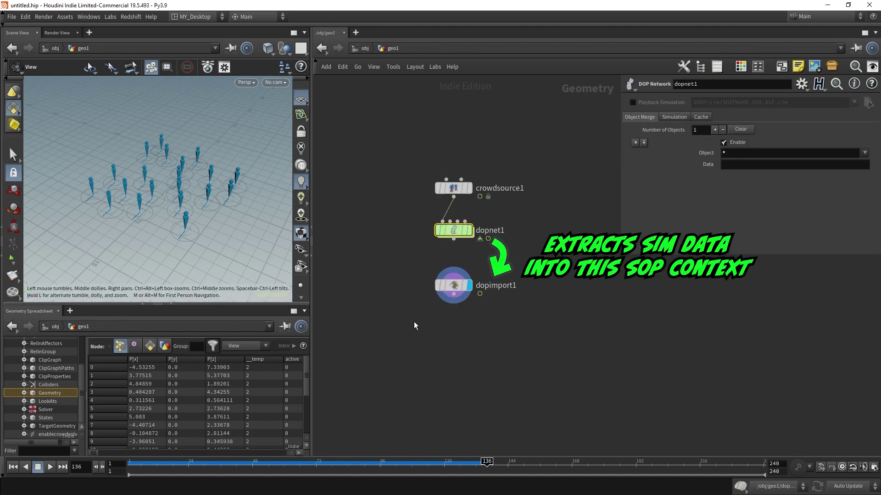
left_click_drag(414, 326, 514, 255)
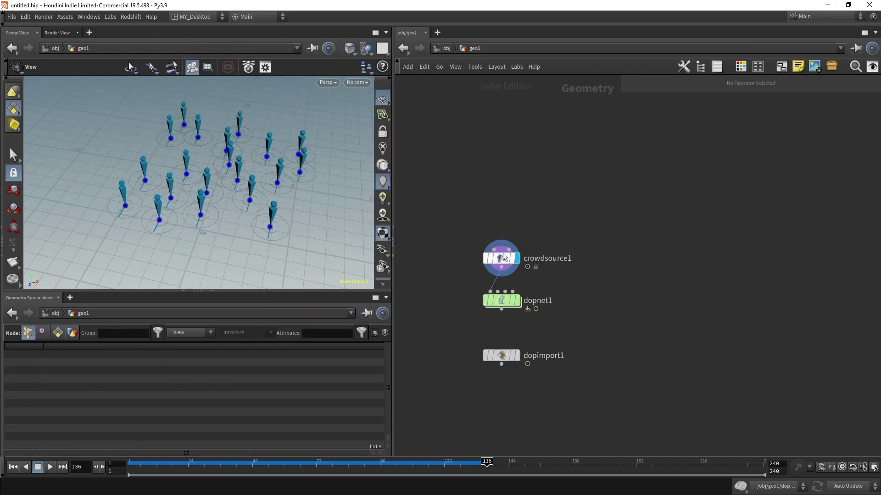
left_click(498, 353)
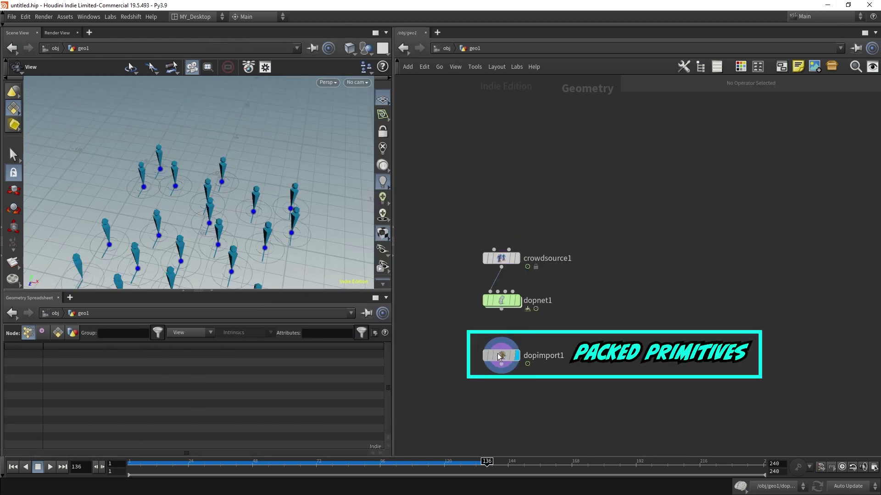
Append a displayed Unpack node to the DOP Import and check the unpacked points in the spreadsheet and viewport
left_click(498, 354)
middle_click_drag(206, 211, 214, 168)
key("Tab")
type("unpack")
key("Return")
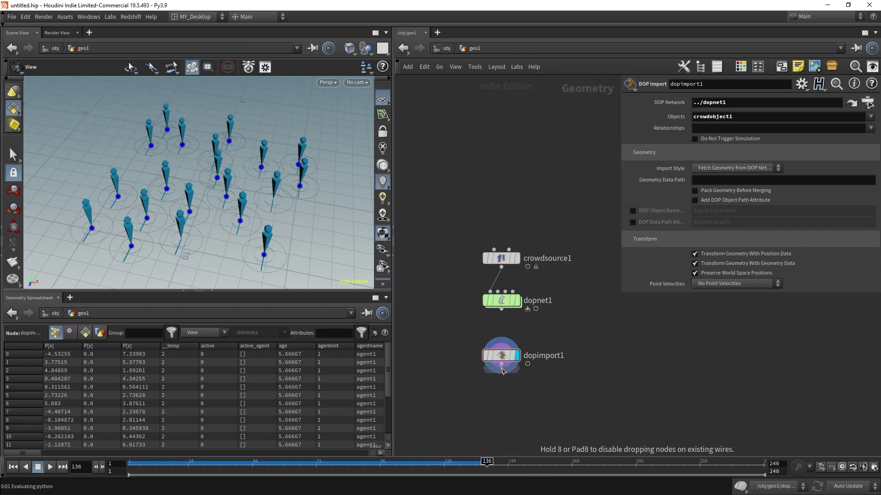
left_click(502, 391)
scroll(388, 414, "down", 3)
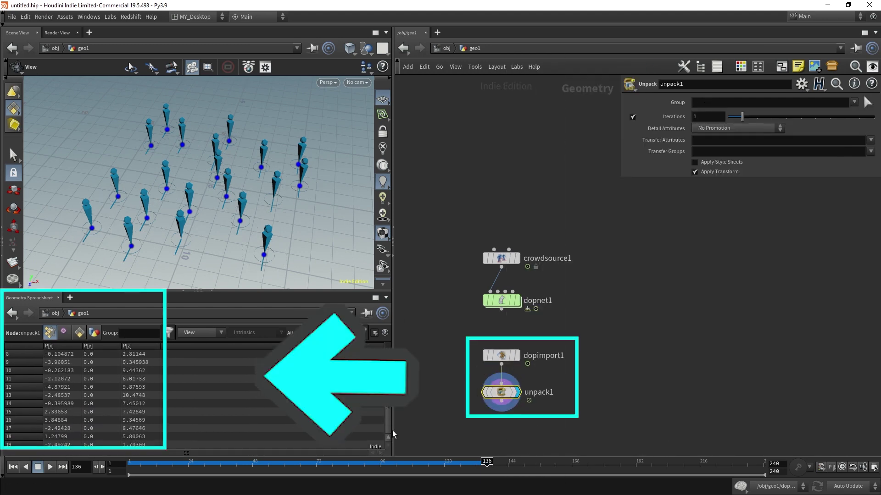
scroll(389, 431, "up", 3)
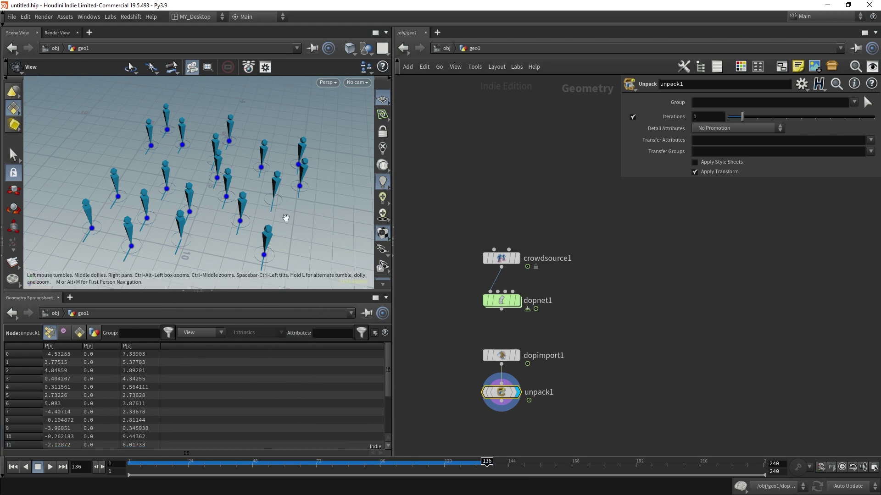
left_click_drag(288, 214, 299, 189)
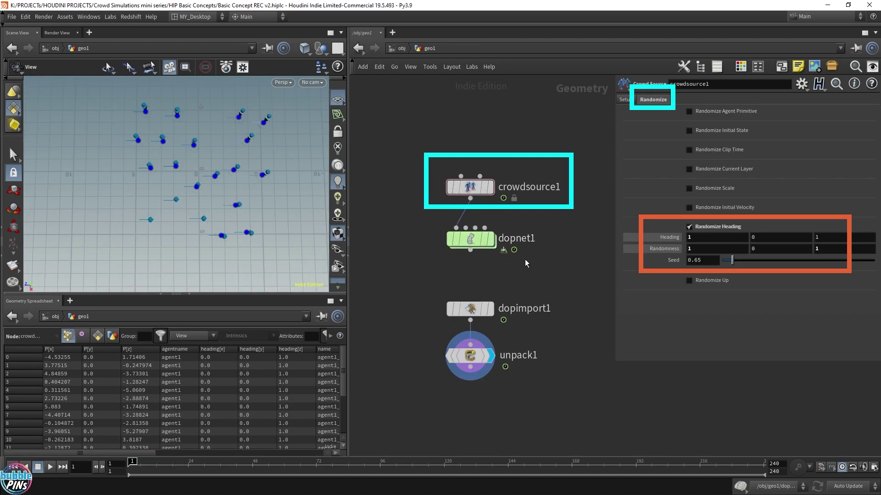
Display the DOP network and set the crowd source's heading randomness to -1 in both X and Z
left_click(490, 239)
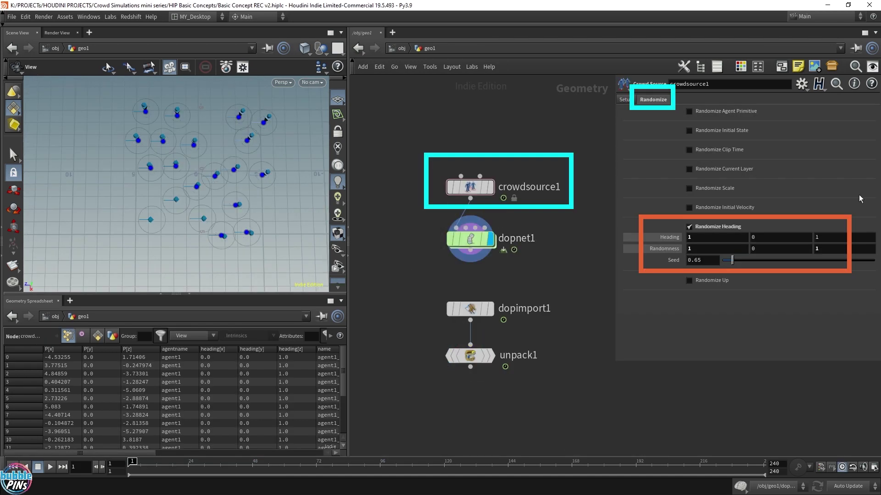
left_click(708, 250)
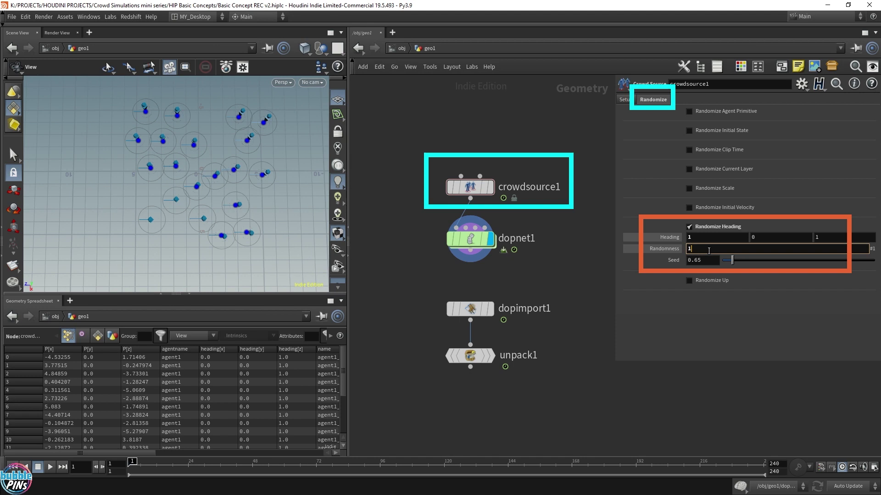
key("Return")
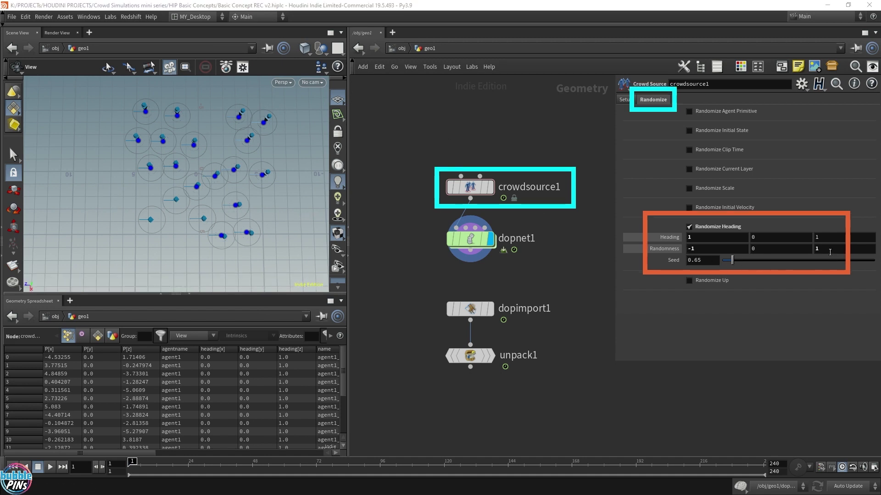
double_click(830, 252)
type("-1")
key("Return")
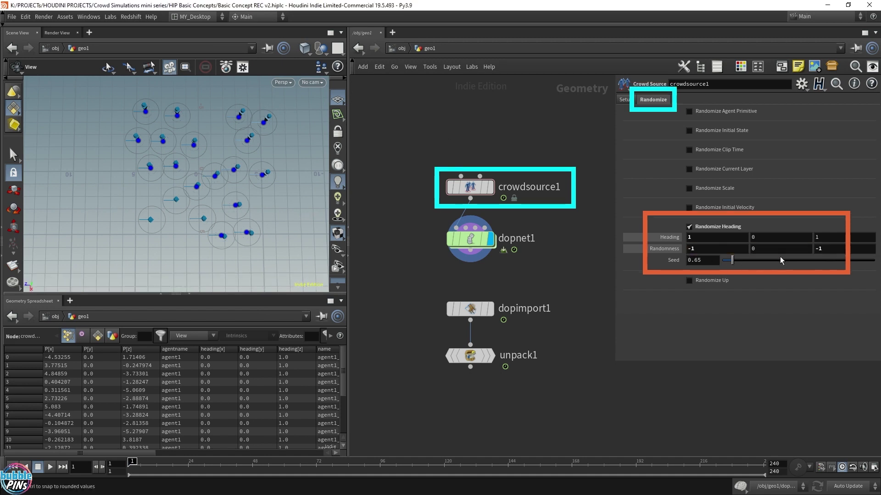
Adjust the X component of the crowd source's heading randomness to -2.2
scroll(713, 251, "down", 12)
left_click(668, 251)
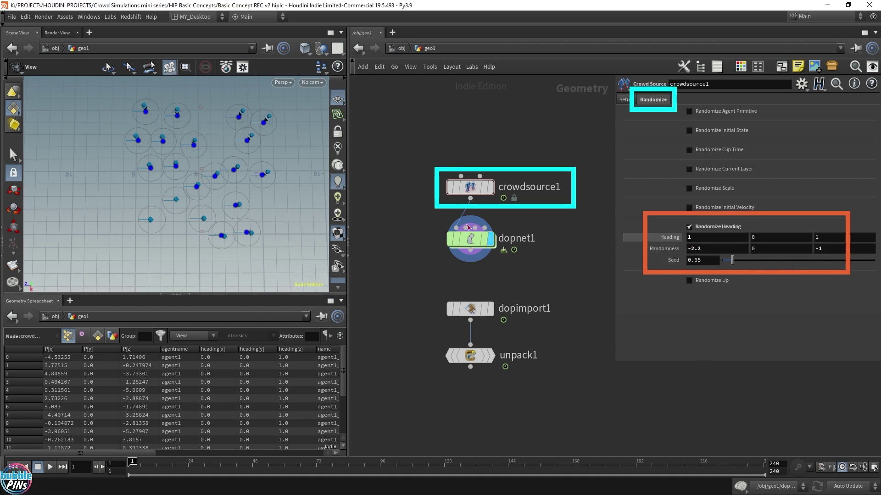
scroll(224, 182, "up", 2)
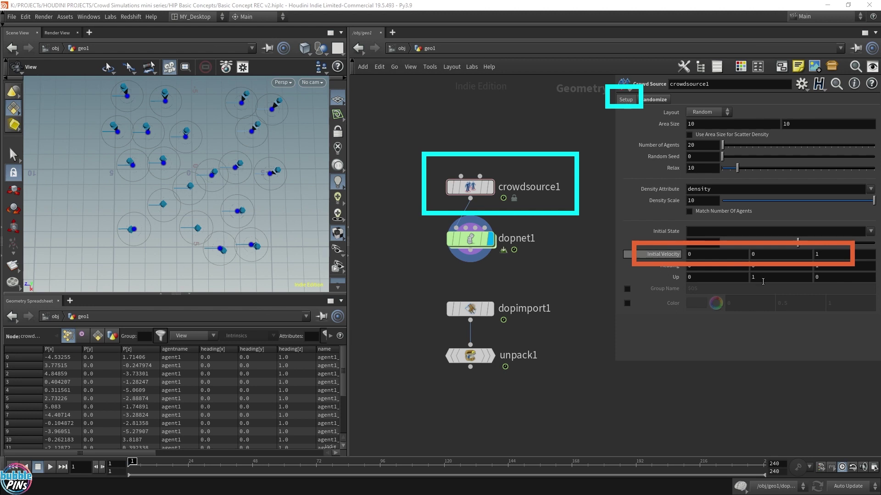
Set the Z component of the crowd source's Initial Velocity to 0 and inspect the agents' directions
double_click(813, 254)
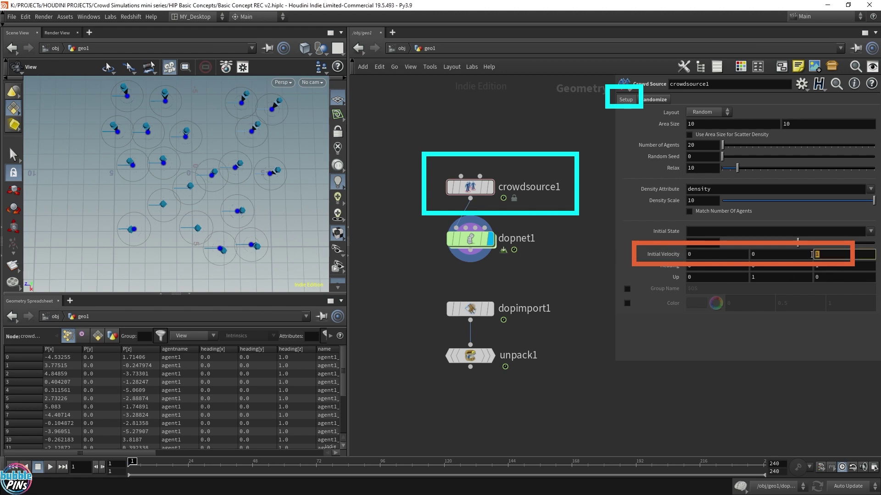
type("0")
key("Return")
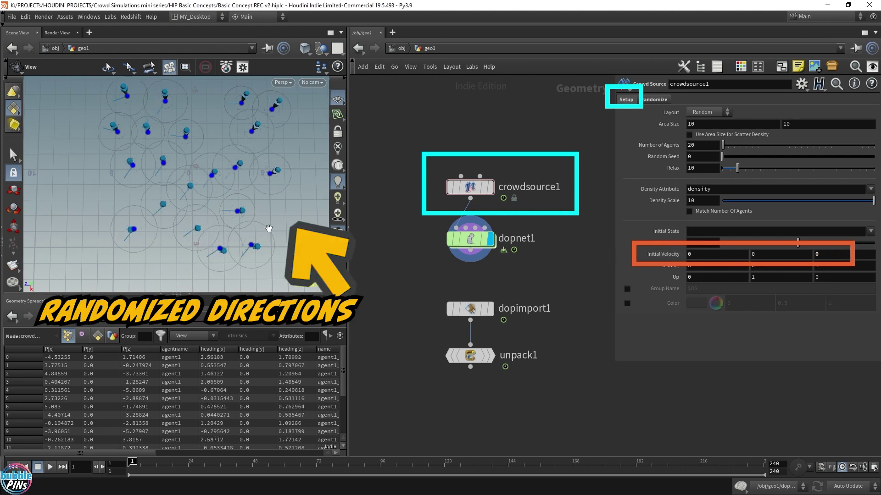
left_click_drag(229, 152, 213, 191)
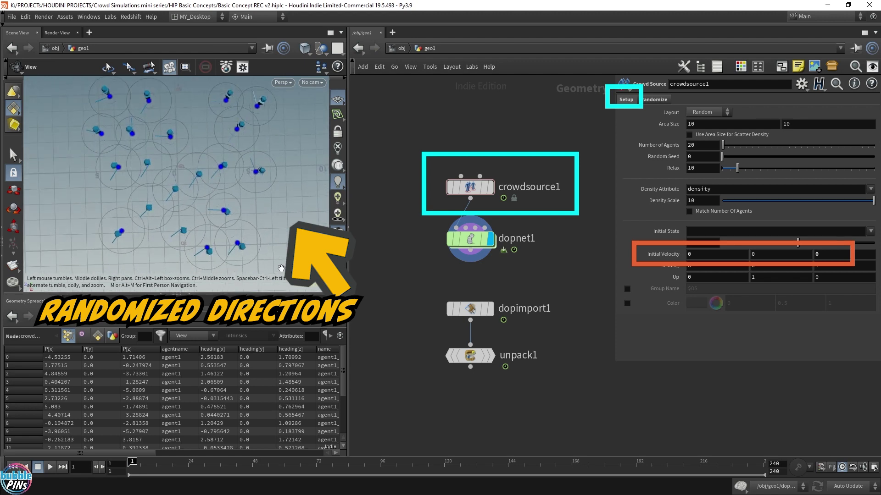
Display the crowd source and the DOP network in turn to compare the directions of their agents
left_click(490, 186)
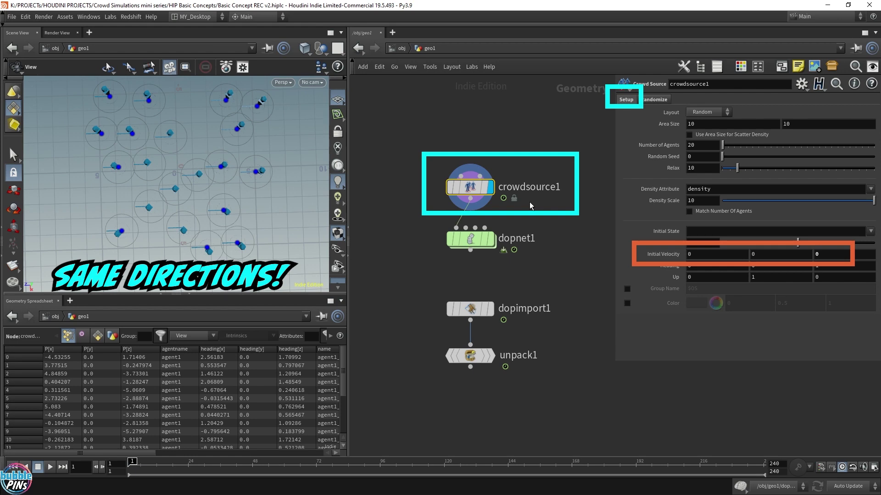
left_click(493, 246)
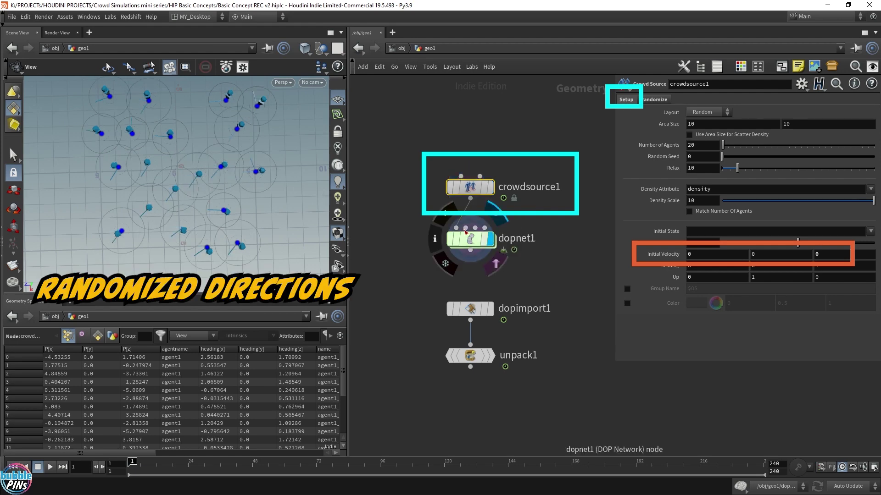
left_click_drag(163, 160, 170, 181)
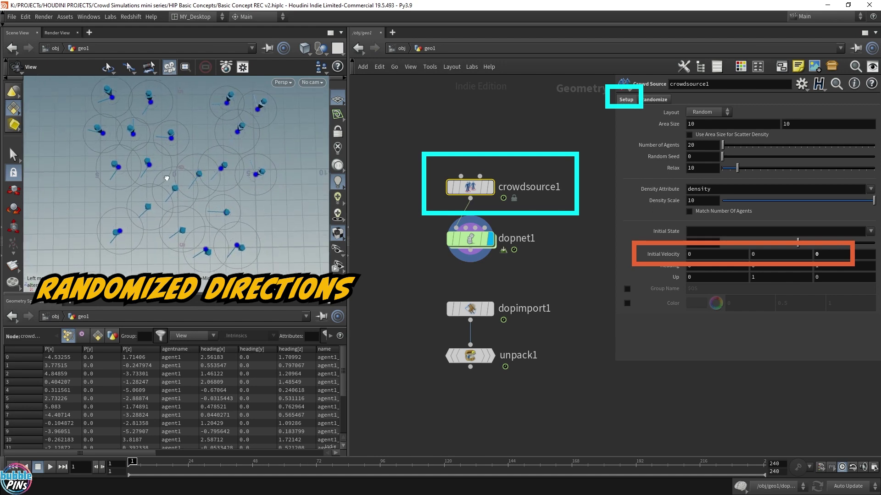
Display the crowd source and set its heading randomness to 1 in both X and Z
mouse_move(538, 198)
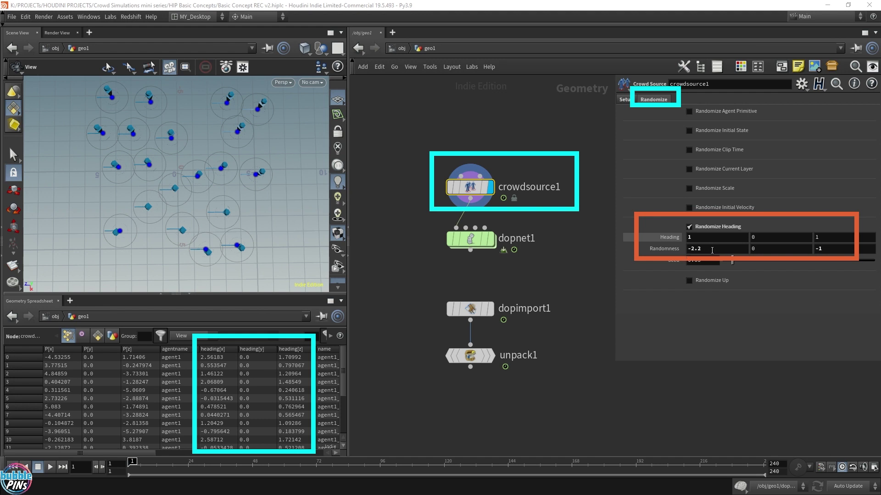
left_click(712, 251)
type("1")
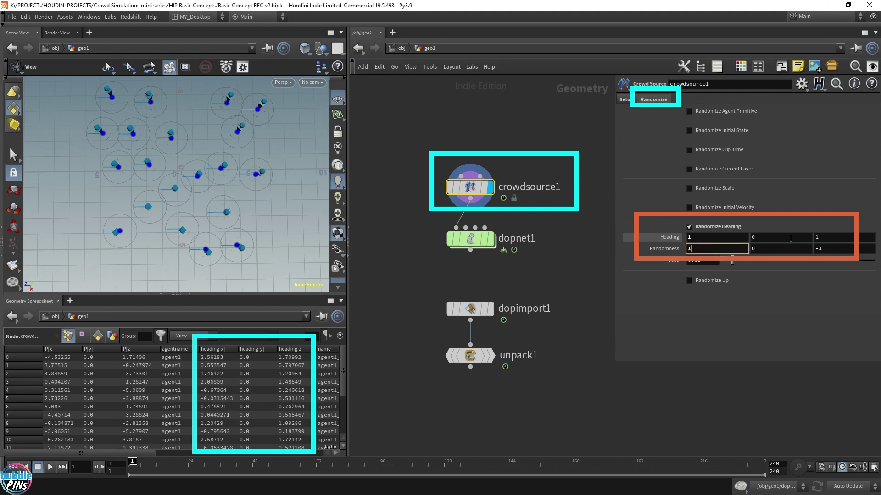
left_click(831, 251)
type("1")
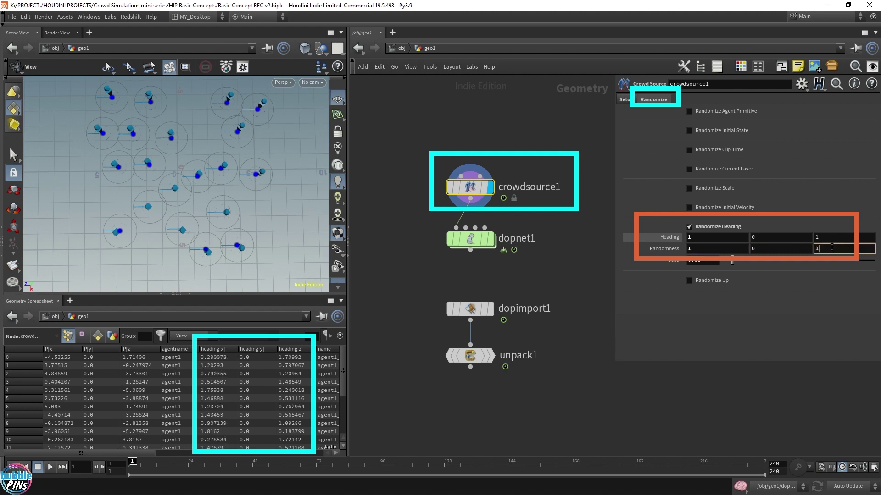
key("Return")
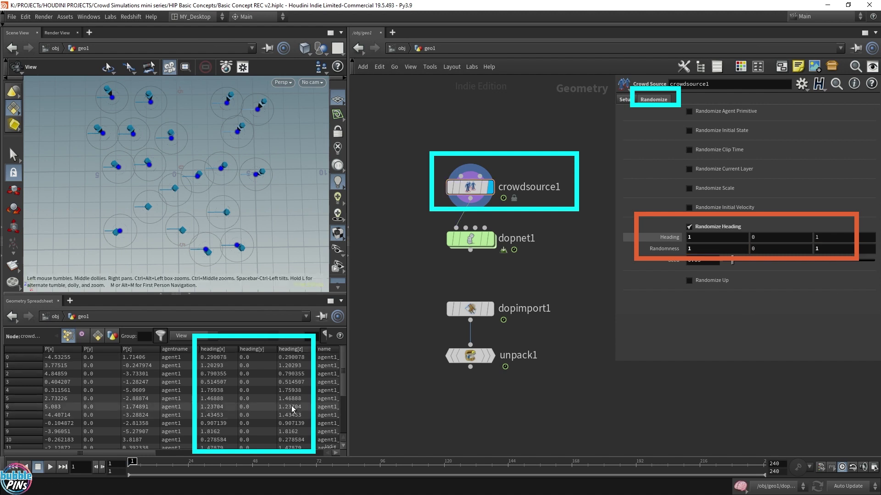
Set the X component of the crowd source's heading randomness to -1 and play the DOP network's simulation
left_click(493, 239)
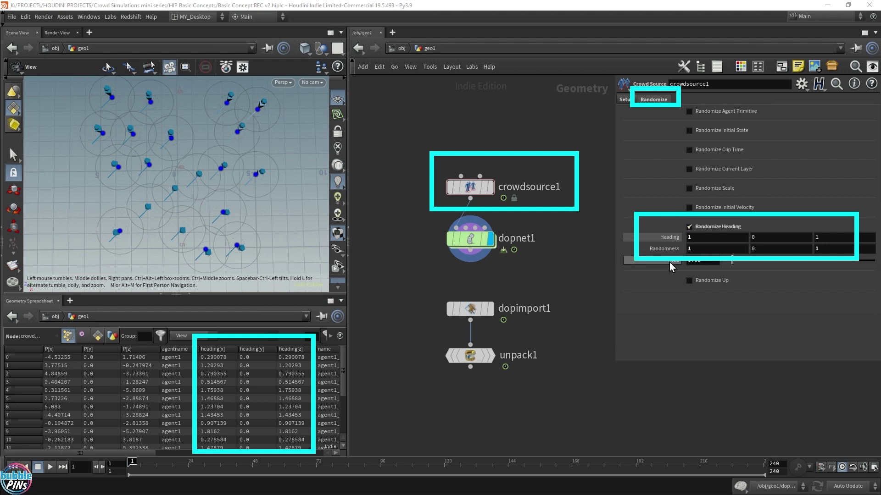
left_click_drag(700, 249, 666, 249)
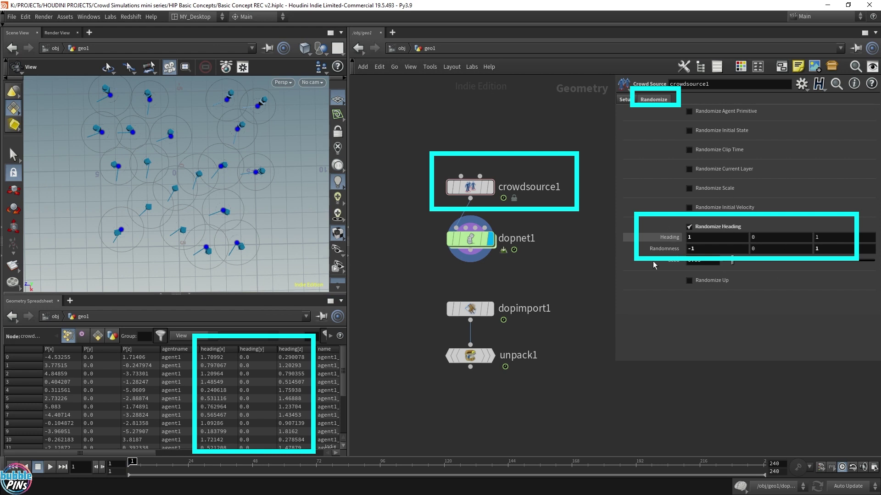
double_click(819, 249)
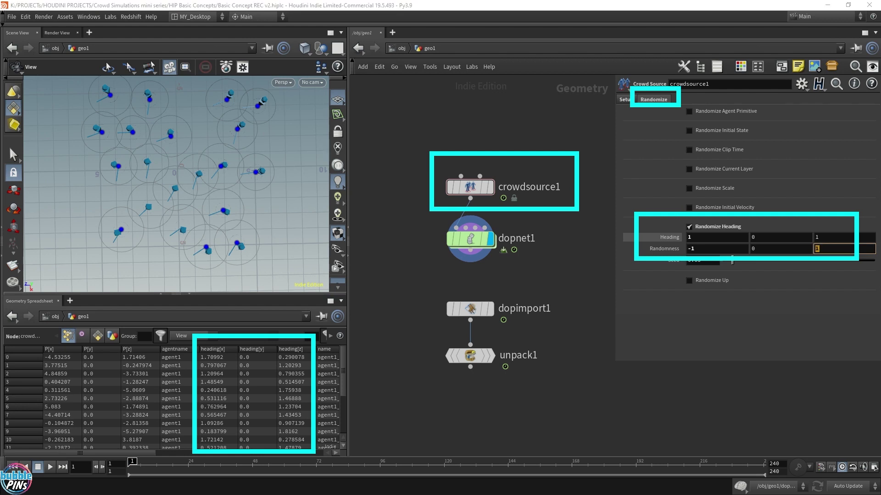
left_click(50, 467)
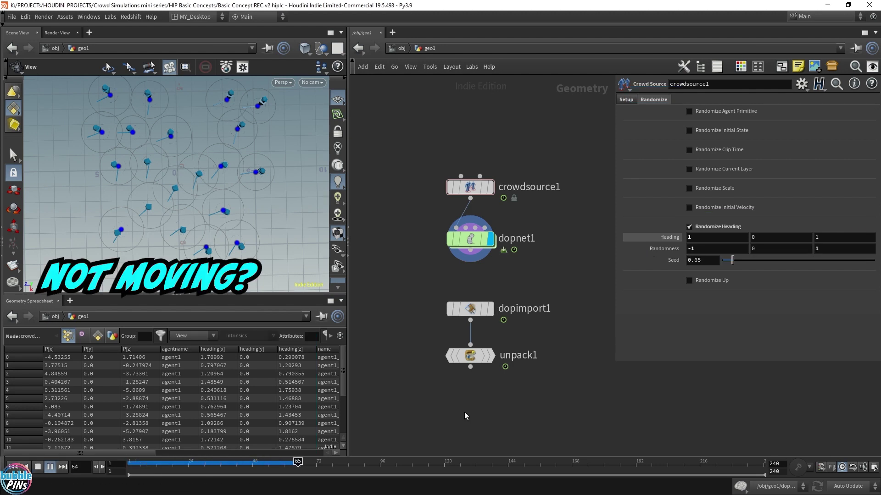
left_click(13, 467)
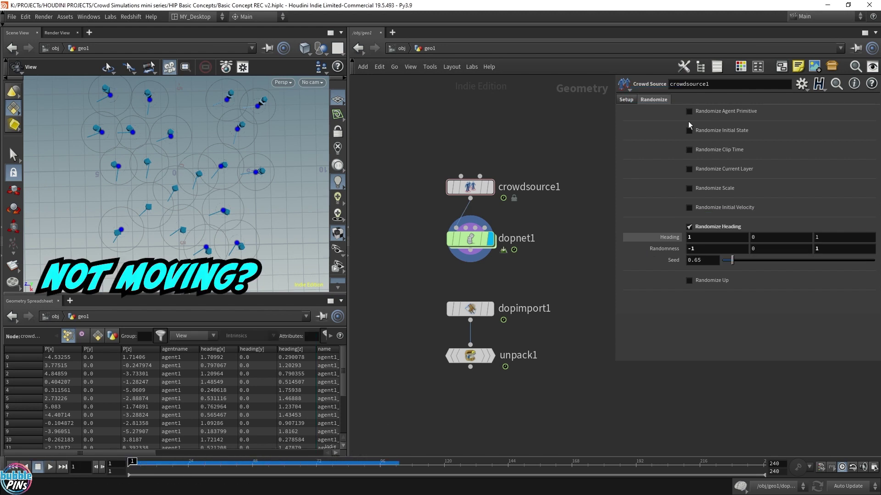
Set the X component of the crowd source's Initial Velocity in its basic setup to 1
left_click(626, 99)
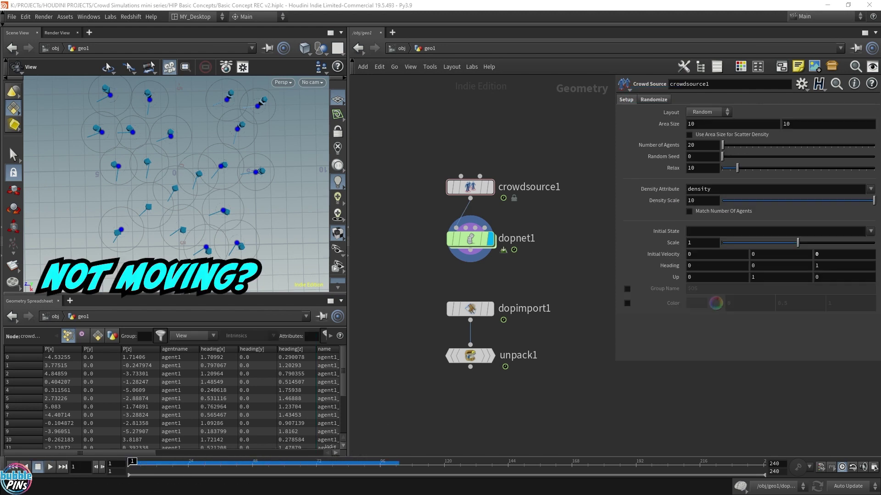
left_click(711, 254)
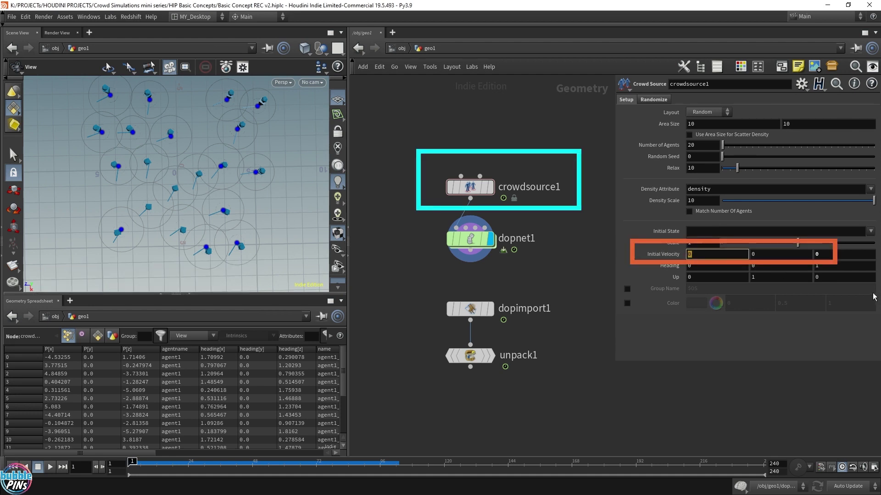
type("1")
key("Return")
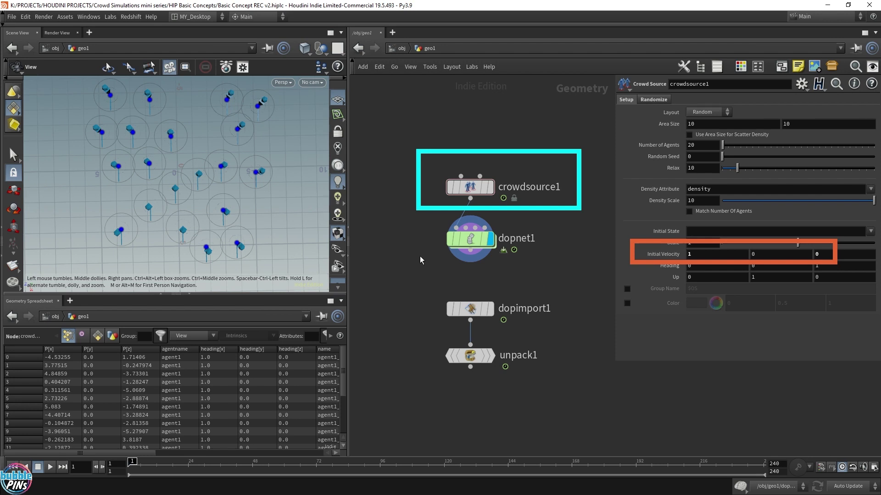
Disable Randomize Heading on the crowd source and enable Randomize Initial Velocity instead
left_click(659, 100)
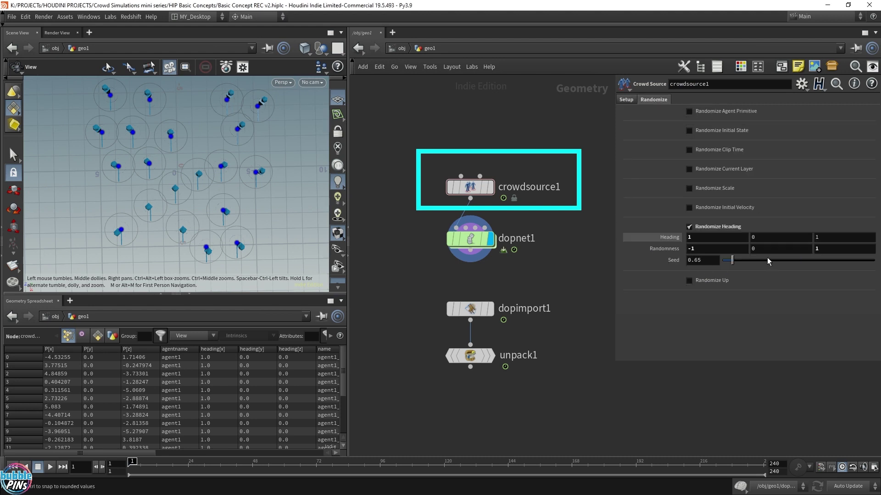
left_click(690, 227)
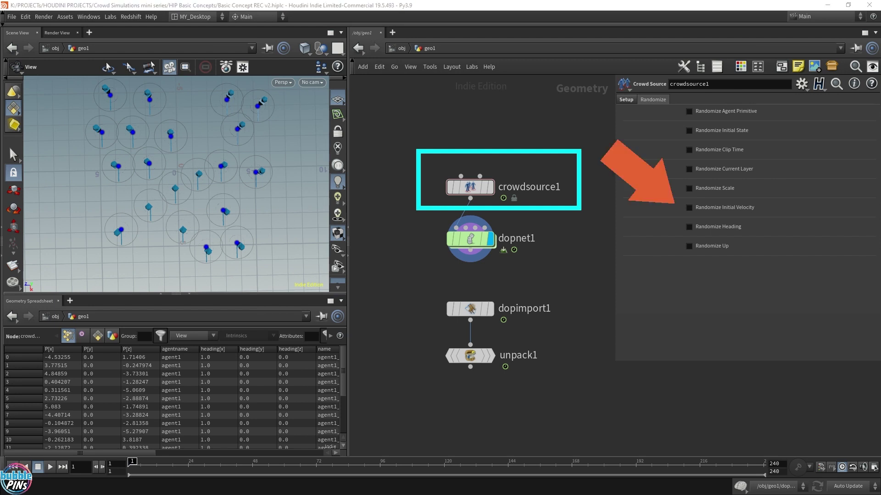
left_click(695, 207)
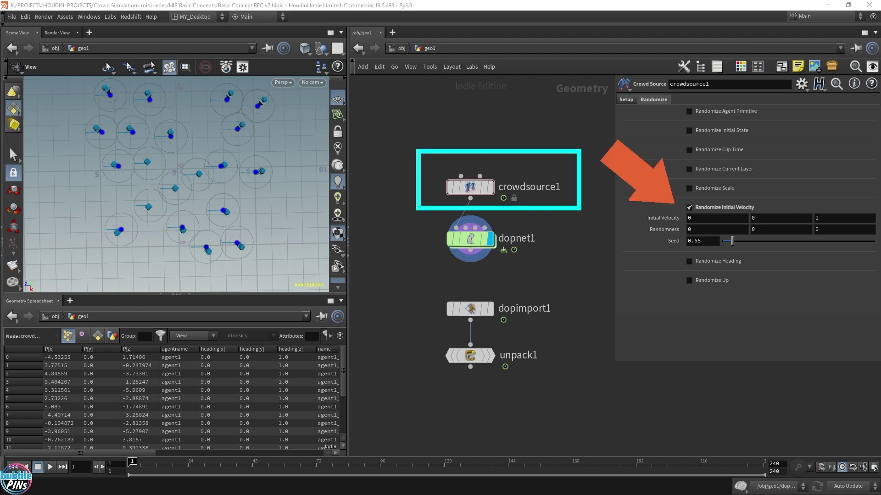
Set the randomized initial velocity to 1 in X and its randomness to 1 in both X and Z
left_click(729, 218)
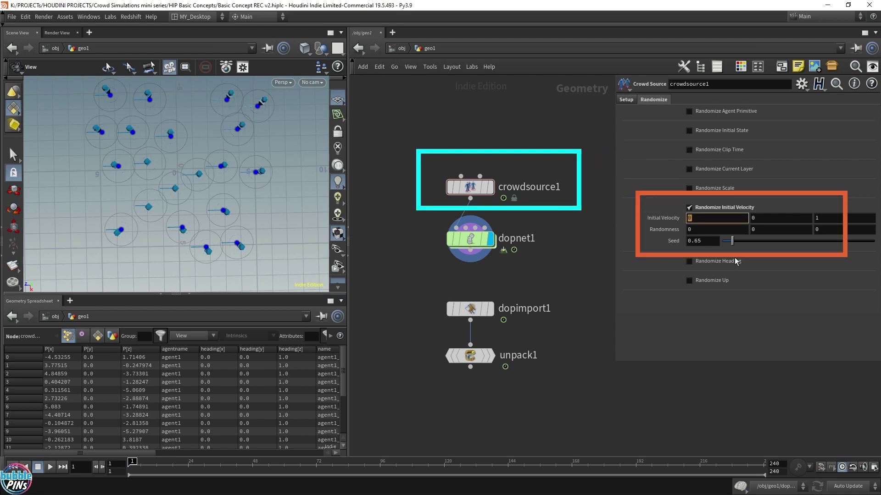
type("1")
left_click(716, 229)
type("1")
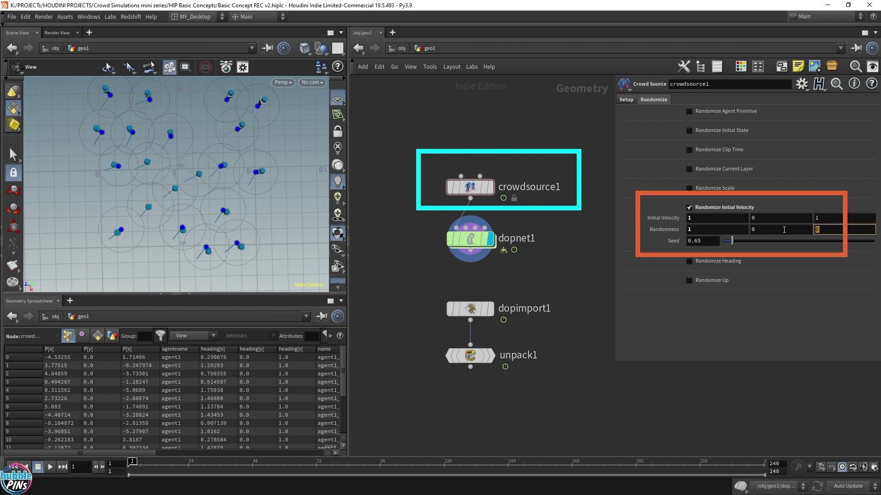
left_click(817, 230)
type("1")
key("Return")
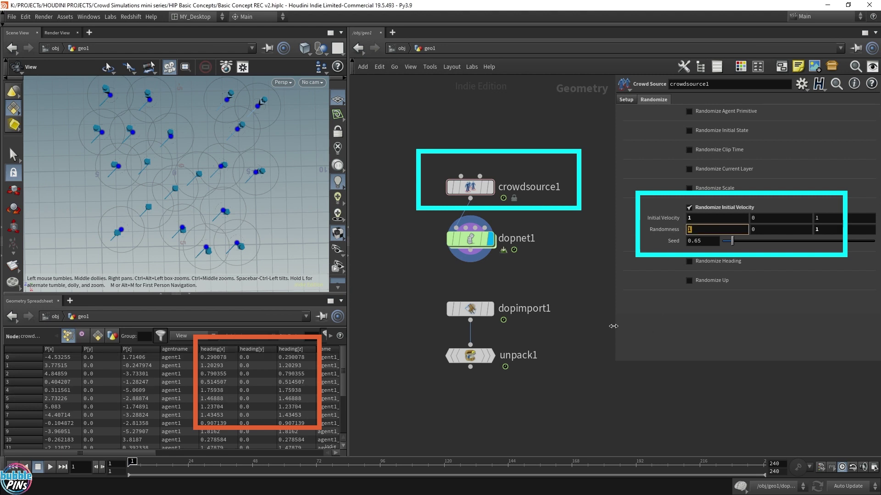
Set the X component of the initial velocity randomness to -1 and play the simulation with the Unpack node displayed
type("-1")
key("Return")
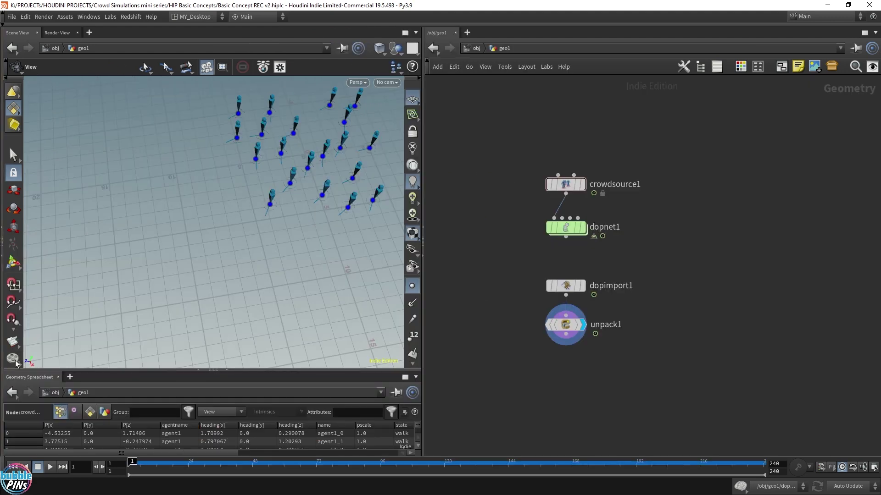
left_click(50, 467)
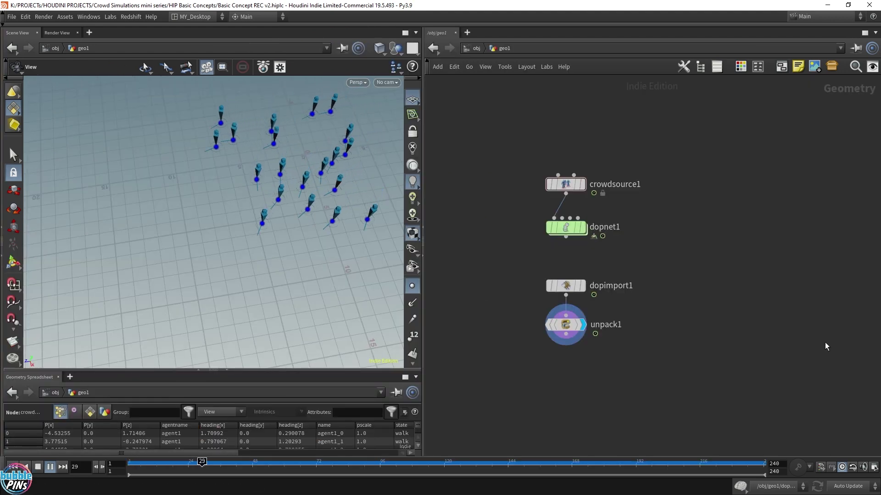